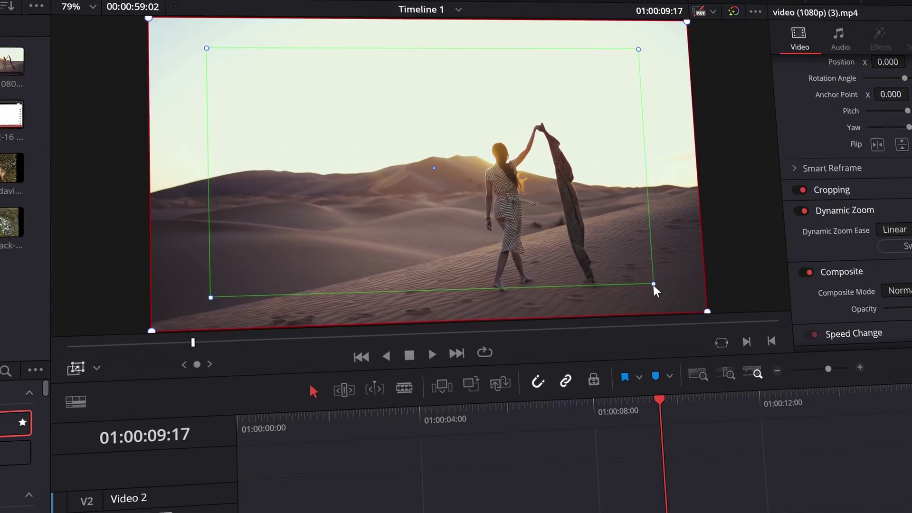
Shrink the Dynamic Zoom start frame on the desert clip.
left_click_drag(654, 285, 611, 266)
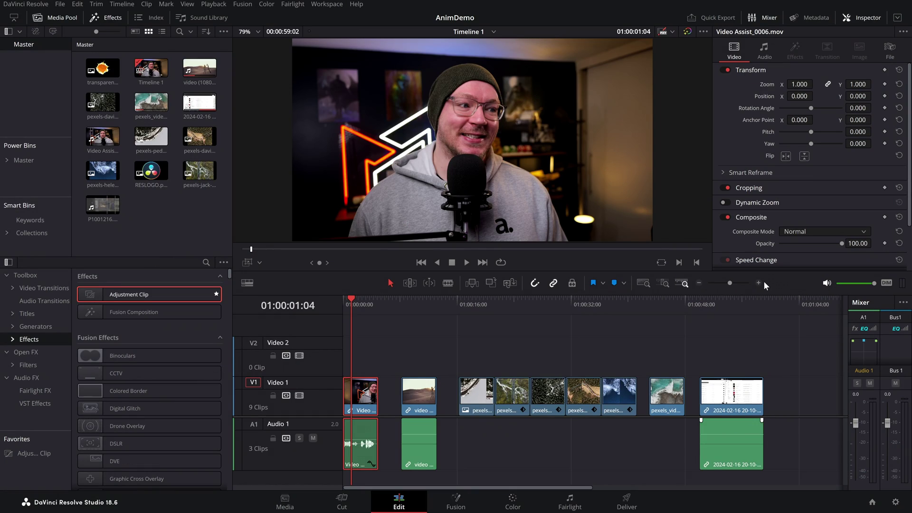
Enlarge the timeline scale and enable Dynamic Zoom on the Video Assist_0006.mov clip.
left_click(760, 283)
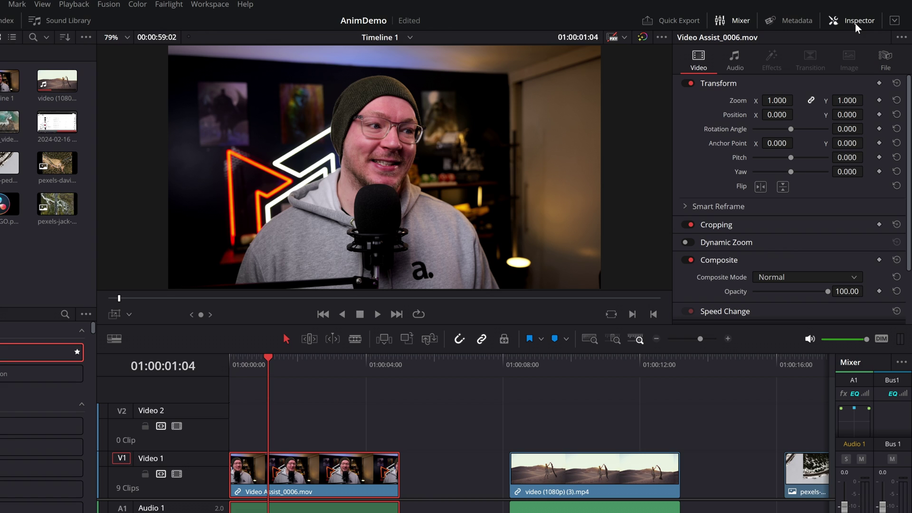
scroll(745, 189, "down", 2)
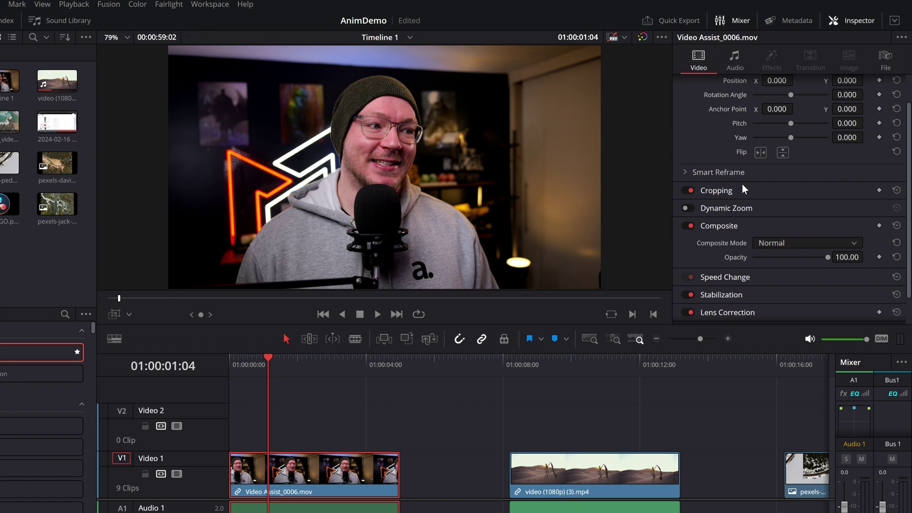
left_click(722, 210)
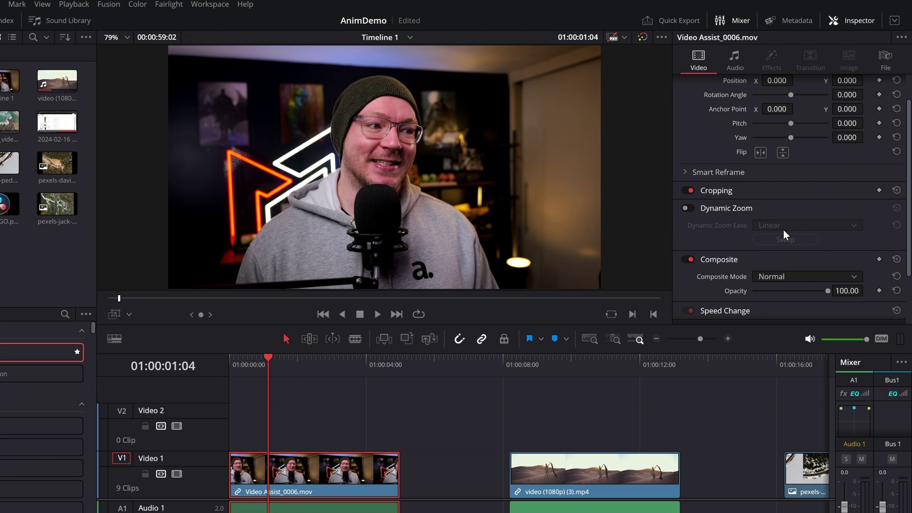
left_click(688, 208)
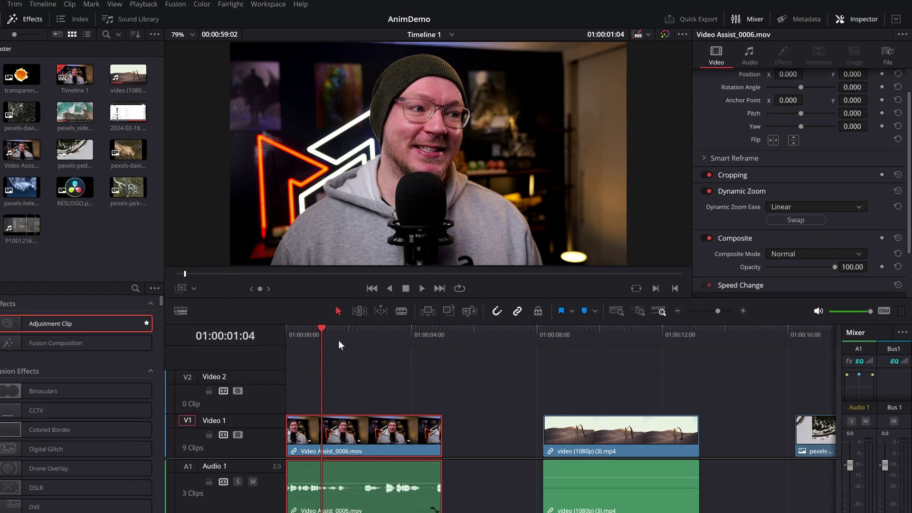
Play Video Assist_0006.mov from its start to preview the default dynamic zoom.
left_click_drag(386, 307, 347, 307)
key("space")
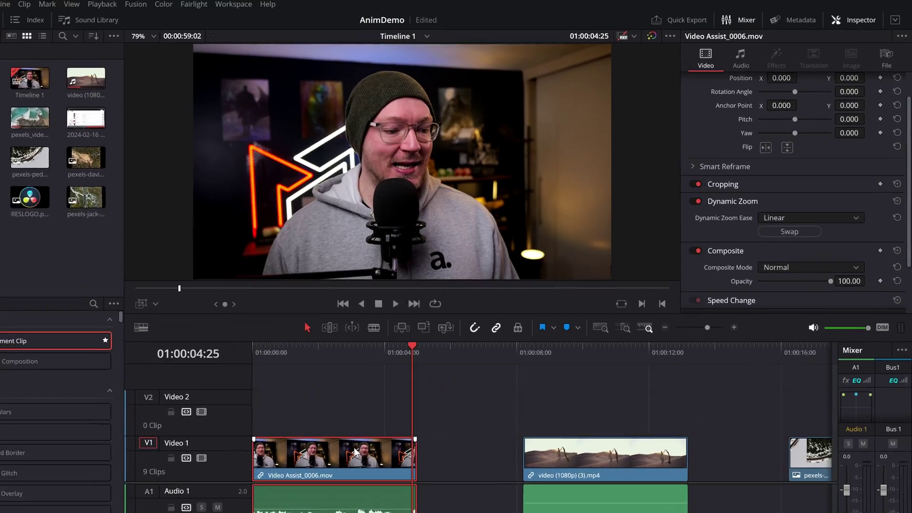
left_click_drag(345, 363, 221, 349)
key("space")
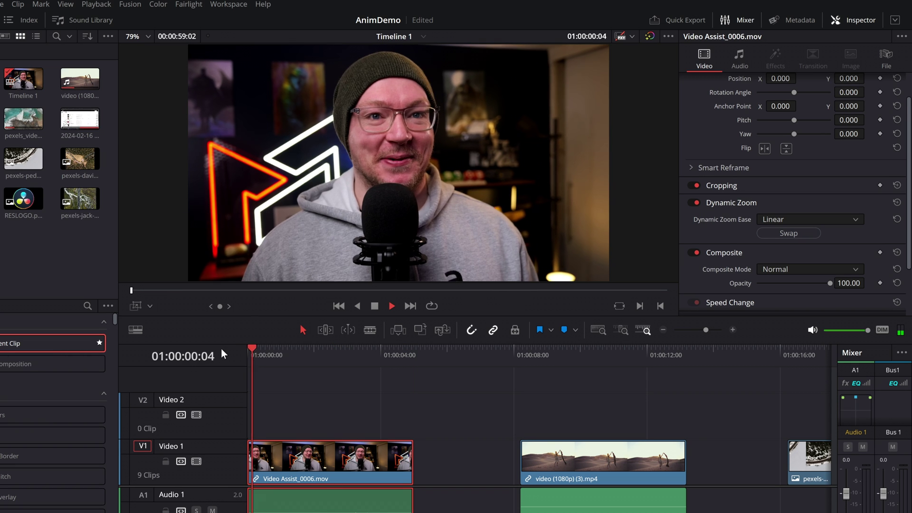
key("space")
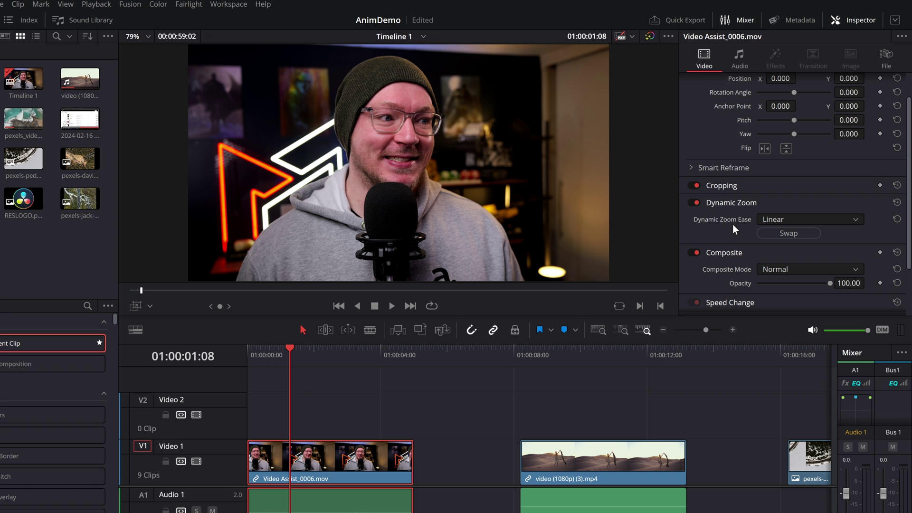
Swap the dynamic zoom direction of Video Assist_0006.mov and play the clip from its start.
left_click(797, 235)
left_click(249, 352)
key("space")
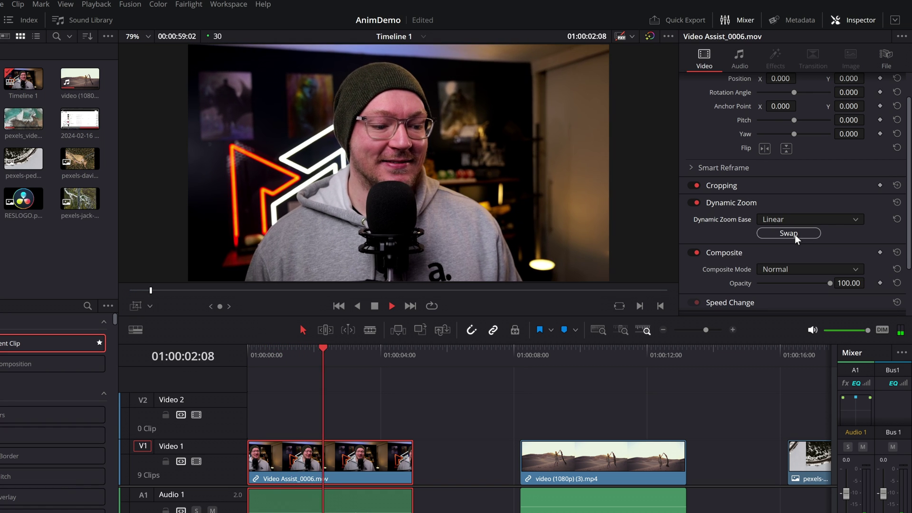
key("space")
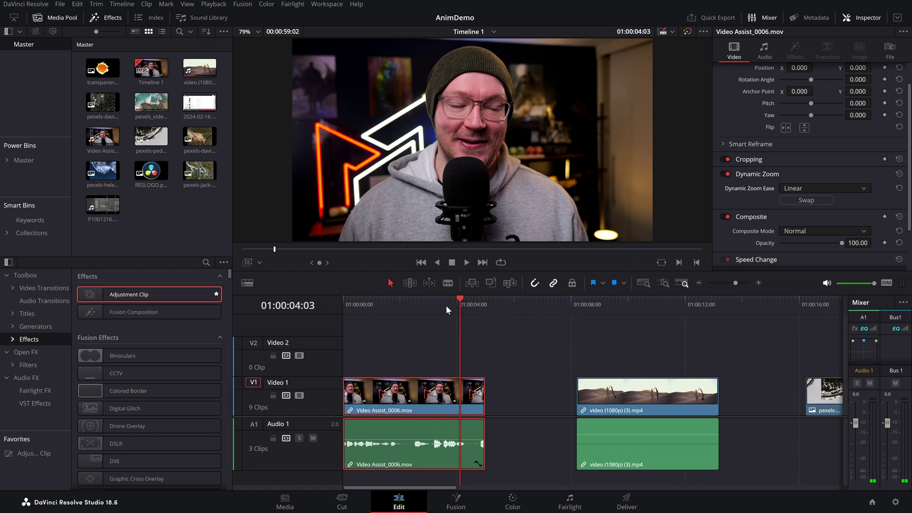
Show the Dynamic Zoom overlay in the timeline viewer and play Video Assist_0006.mov from its first frame.
left_click_drag(445, 304, 341, 306)
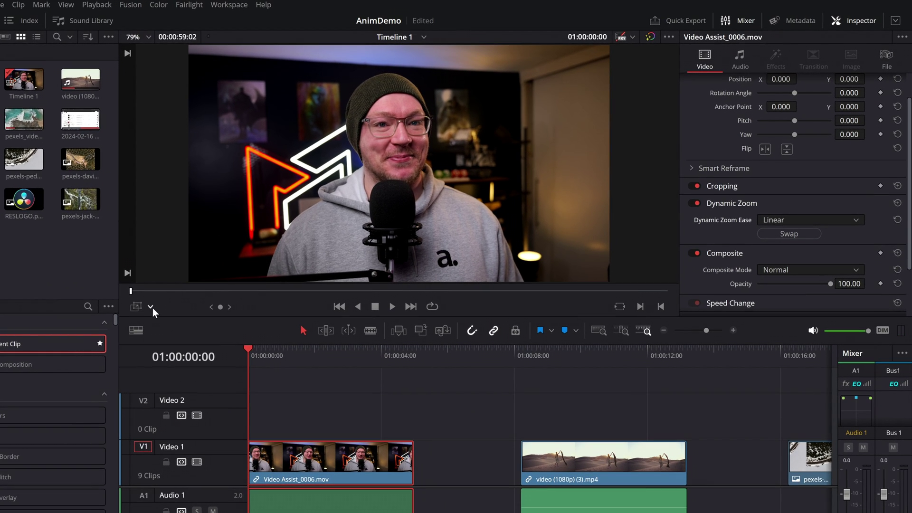
left_click(151, 307)
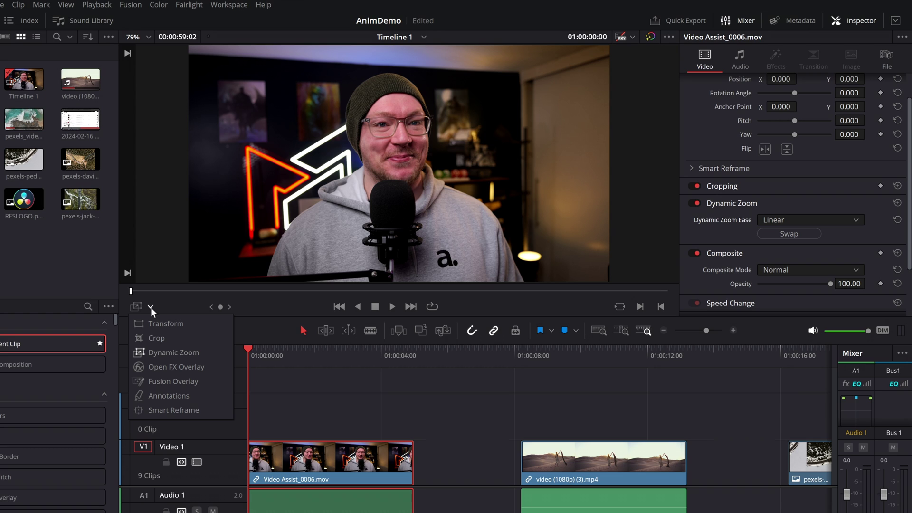
left_click(165, 354)
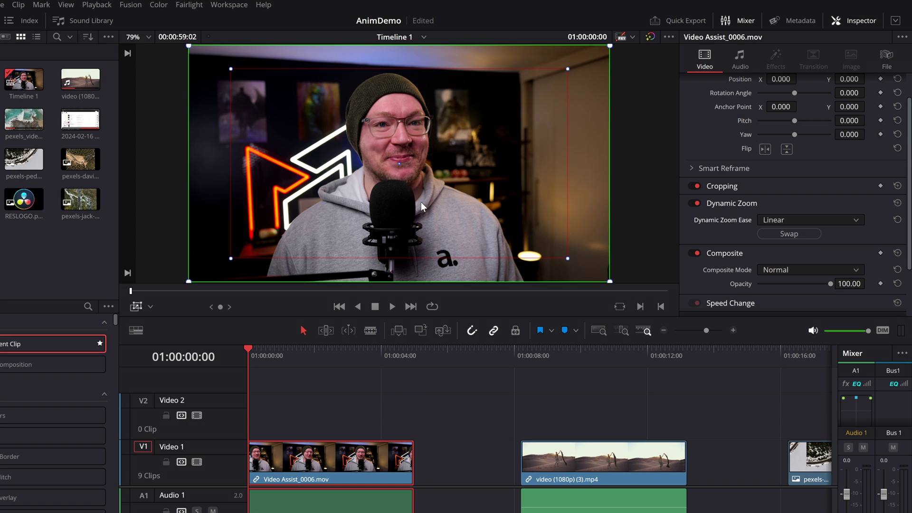
key("space")
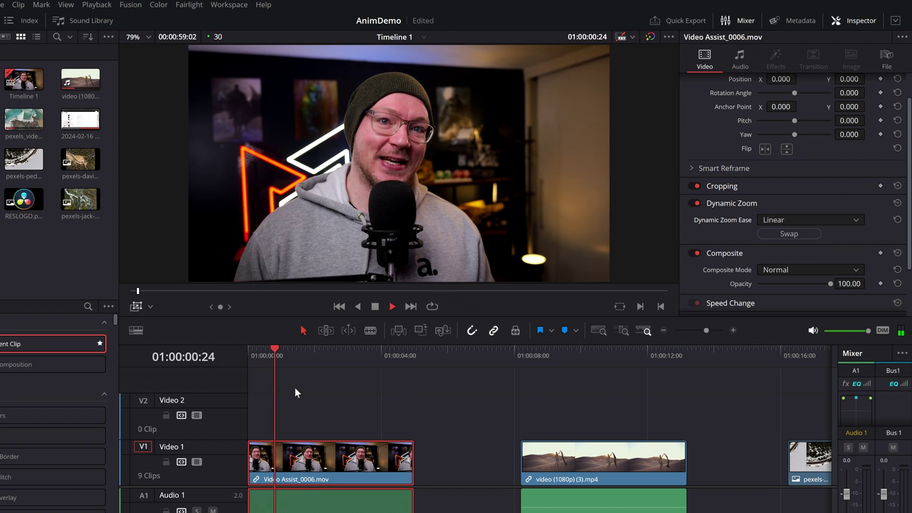
key("space")
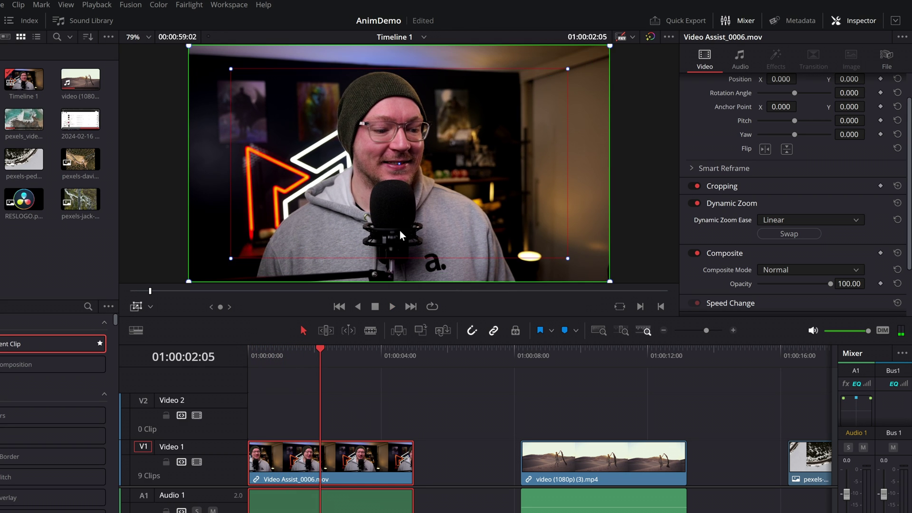
Swap the zoom direction again, shrink the start frame tightly around the speaker's face, and play the clip from its start.
left_click(789, 235)
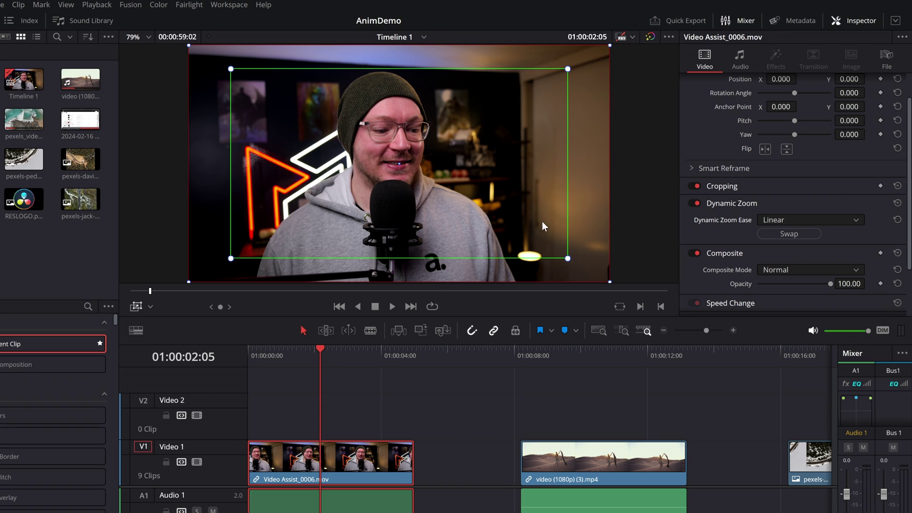
left_click_drag(568, 260, 469, 208)
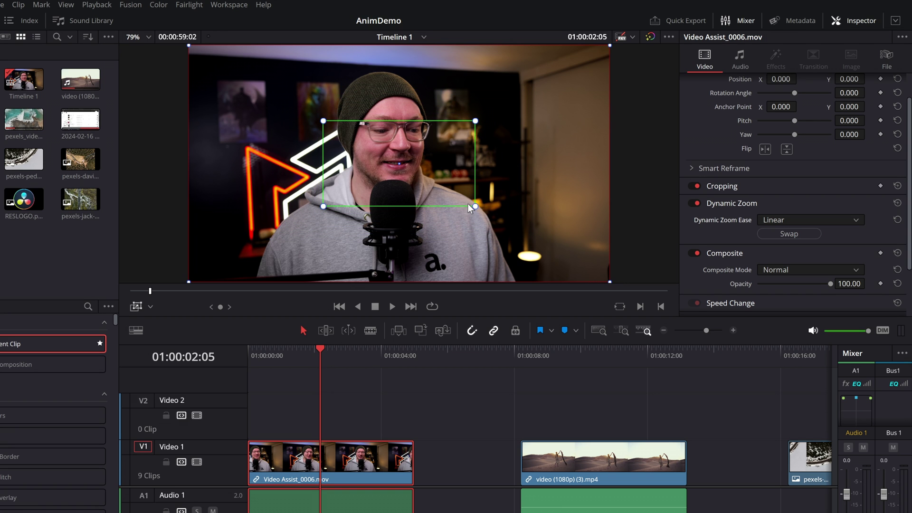
left_click(269, 354)
key("Home")
key("space")
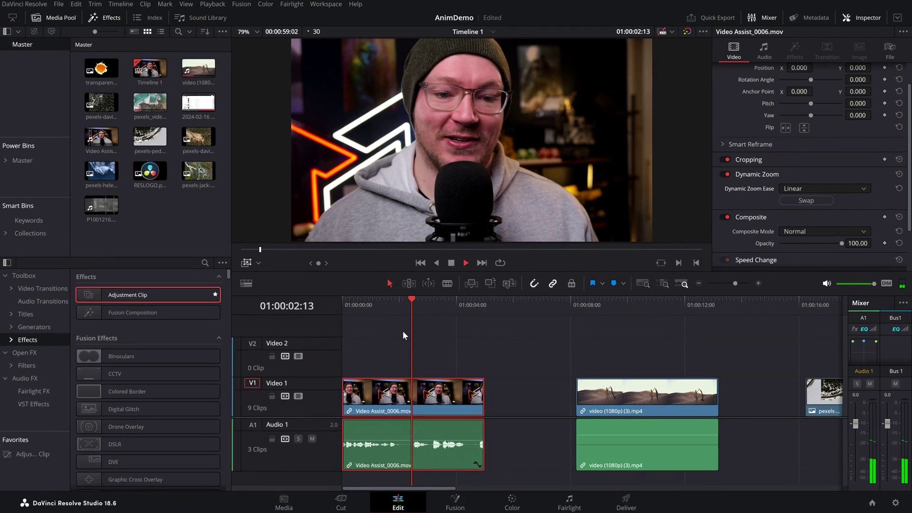
Move video (1080p) (3).mp4 slightly earlier on Video 1 and enable Dynamic Zoom on it.
left_click(506, 358)
left_click_drag(565, 306, 576, 307)
left_click_drag(629, 396, 598, 397)
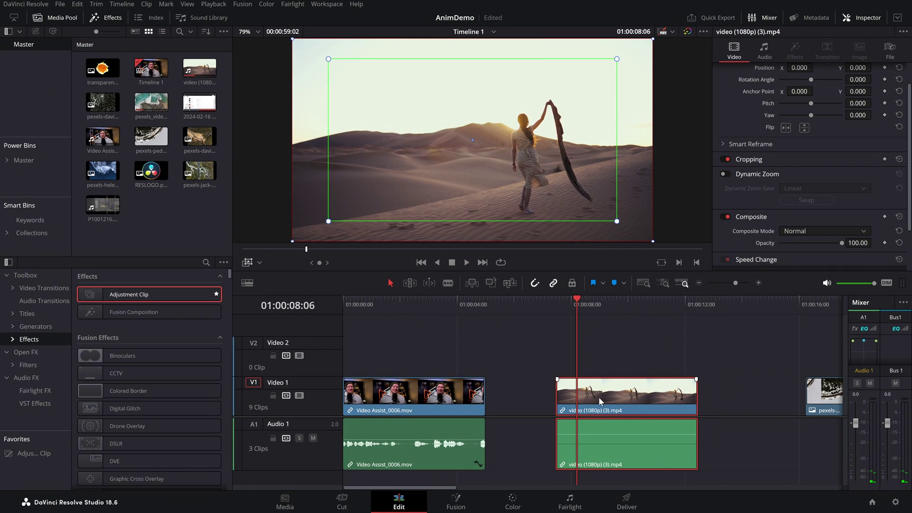
left_click(724, 173)
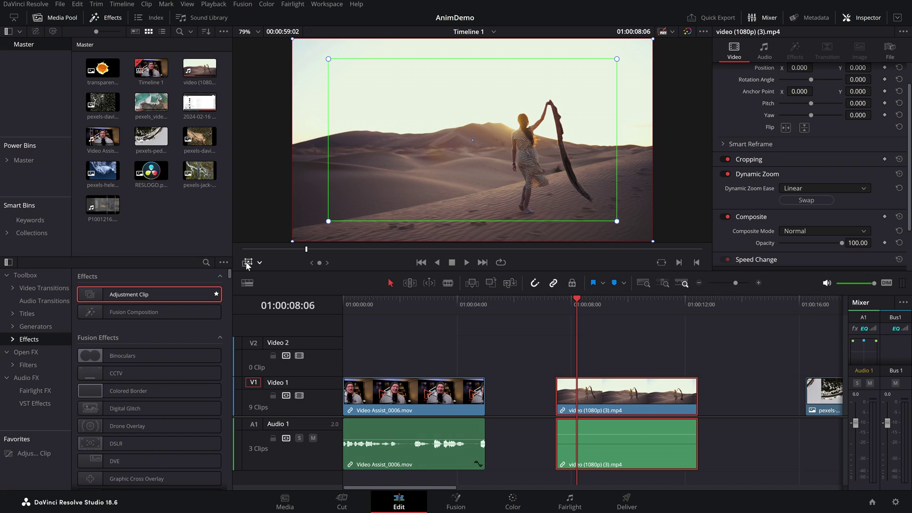
Shrink the desert clip's start frame to over a third of the picture width, move it onto the woman, and play the zoom.
left_click_drag(328, 222, 406, 181)
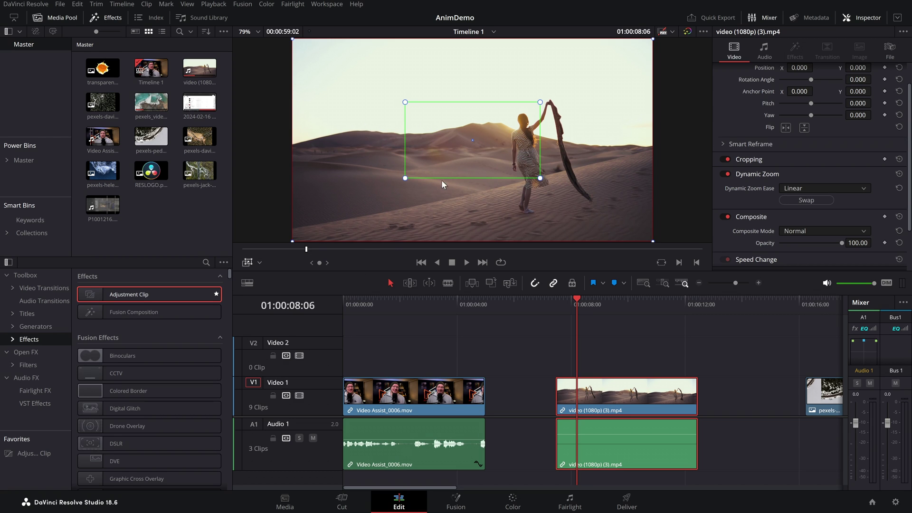
left_click_drag(434, 151, 504, 164)
left_click_drag(569, 311, 556, 309)
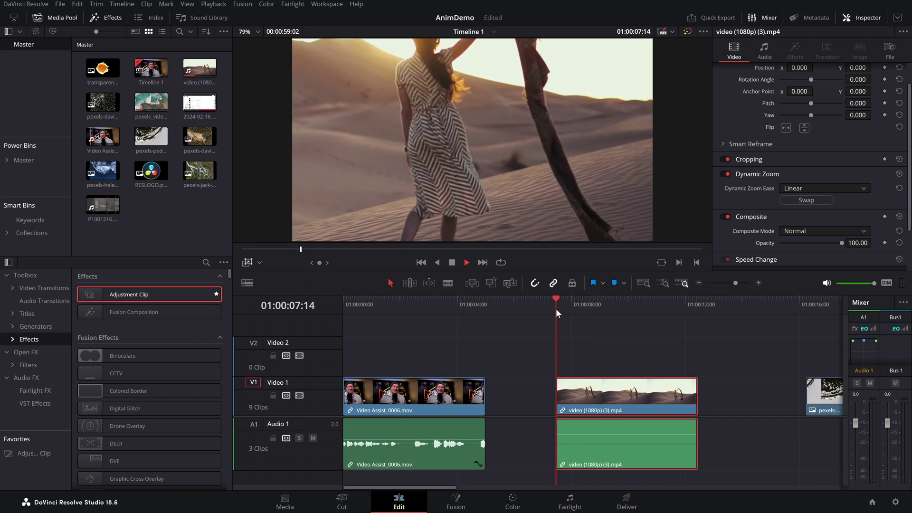
key("space")
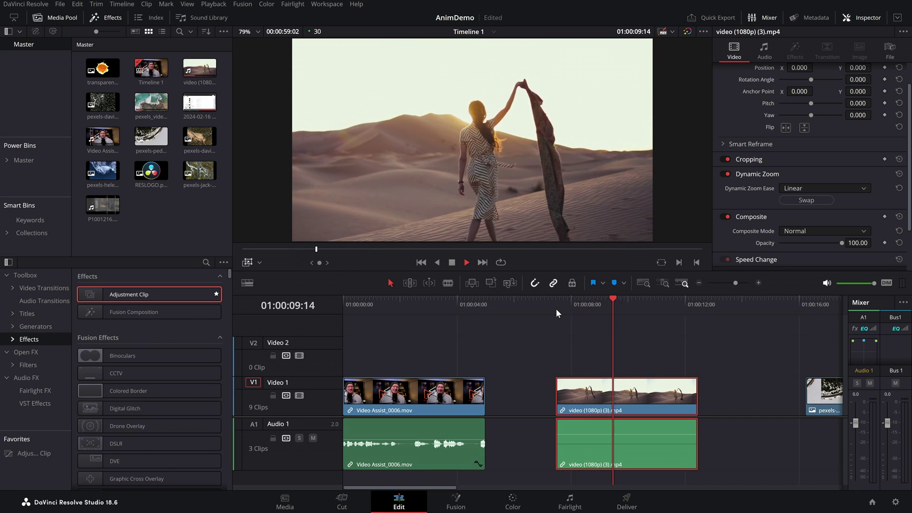
key("space")
Swap the desert clip's zoom direction and play it from its start.
left_click(797, 201)
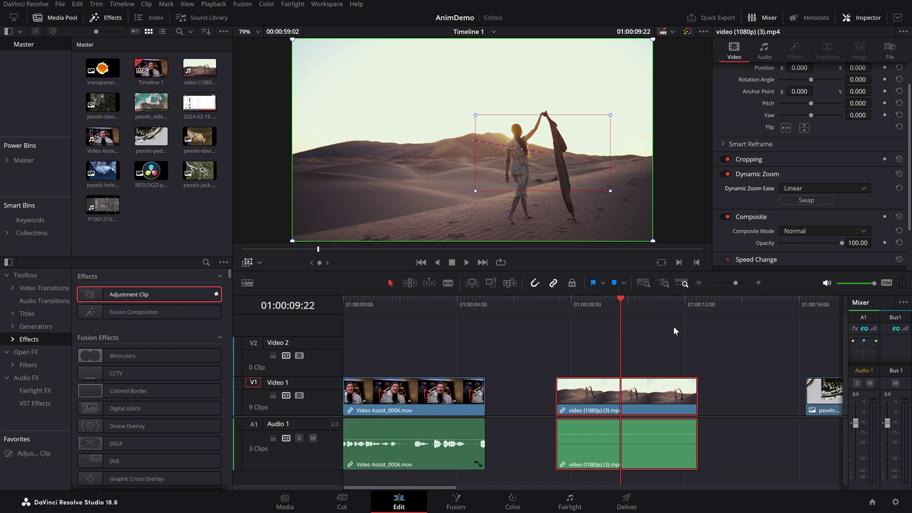
left_click(557, 305)
key("space")
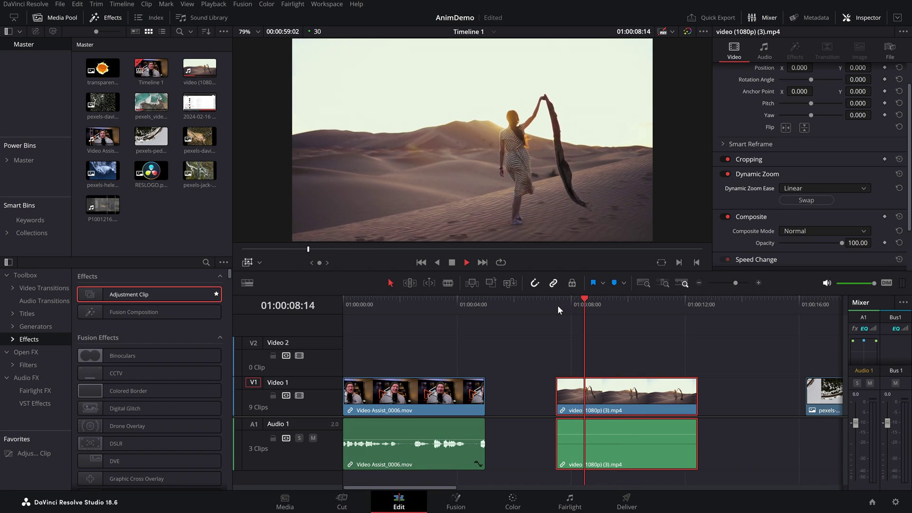
key("space")
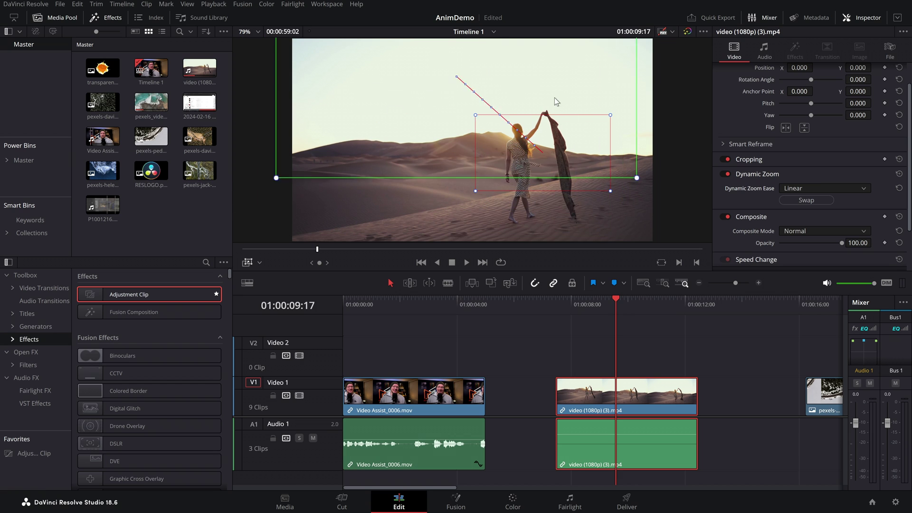
Try placing the start and end frames partly outside the picture, and reset the desert clip's Dynamic Zoom.
left_click_drag(584, 182, 534, 134)
left_click_drag(645, 148, 458, 171)
left_click_drag(540, 130, 569, 152)
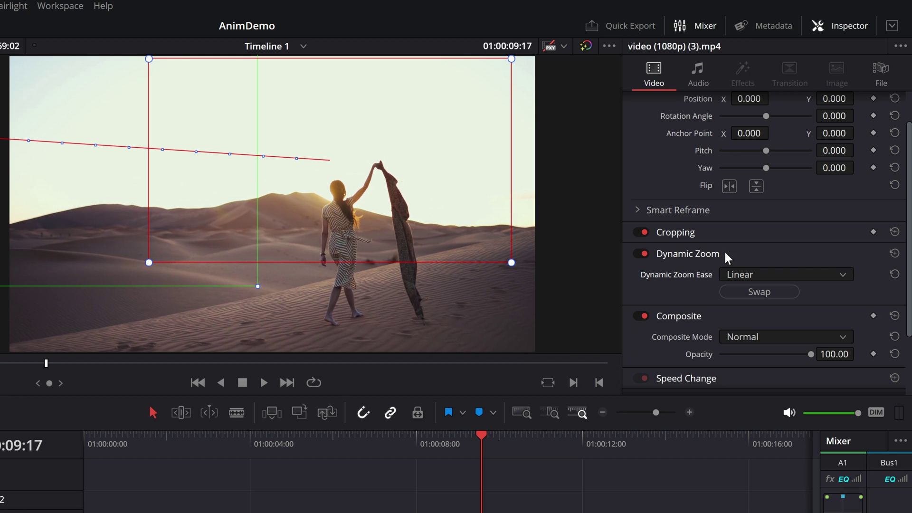
left_click(895, 254)
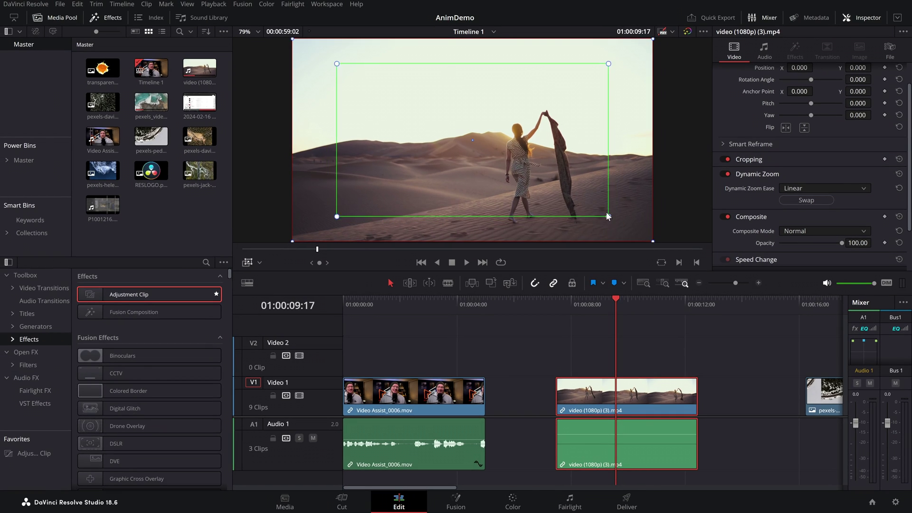
Shrink the desert clip's centred start frame to about half the picture width and scrub along the clip to check the framing.
left_click_drag(483, 322, 447, 296)
left_click_drag(592, 202, 562, 176)
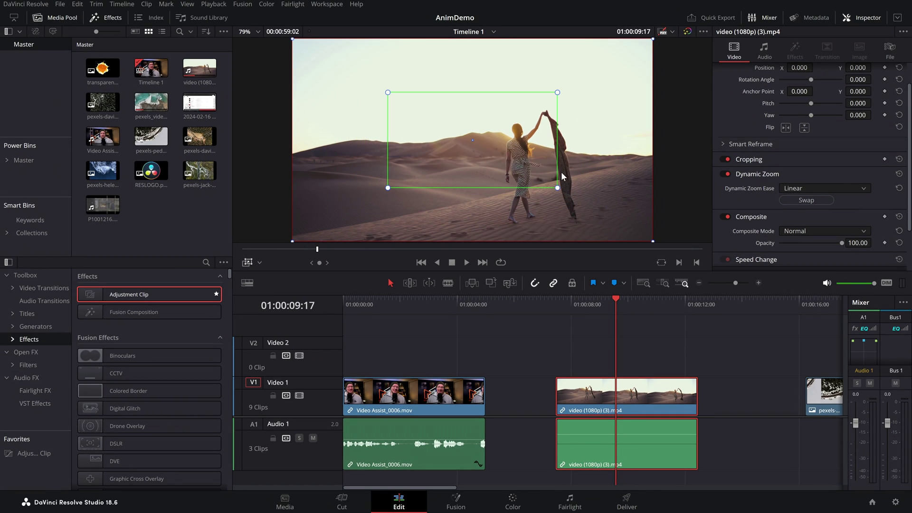
left_click(557, 304)
left_click(601, 307)
mouse_move(608, 309)
left_mouse_down()
mouse_move(684, 315)
mouse_move(552, 304)
mouse_move(691, 315)
mouse_move(583, 311)
mouse_move(645, 320)
mouse_move(619, 321)
left_mouse_up()
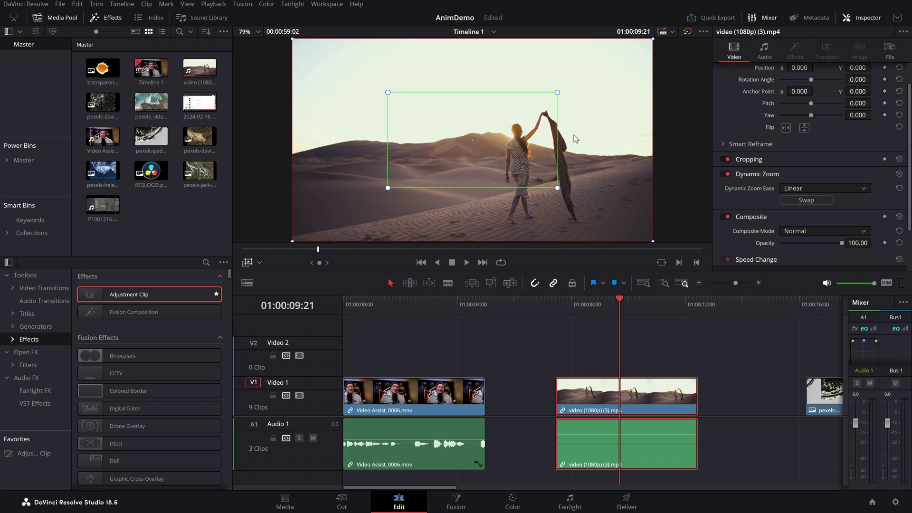
Play and scrub the desert clip to preview its zoom from the centred start frame.
left_click(569, 309)
key("space")
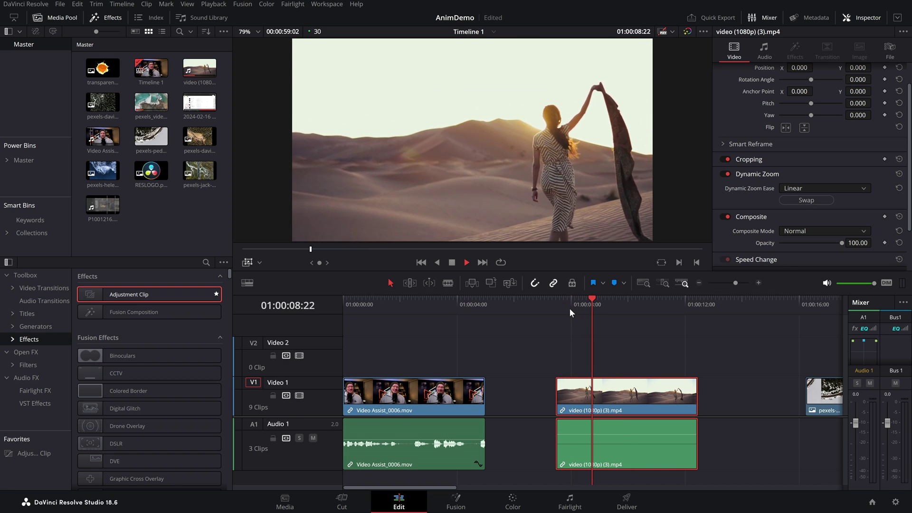
left_click(642, 309)
left_click_drag(571, 309, 657, 310)
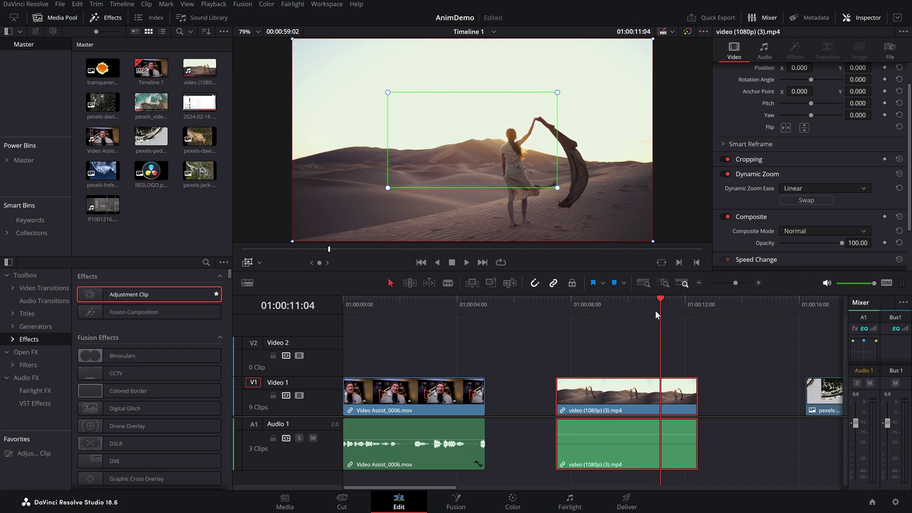
Hide the Dynamic Zoom overlay in the viewer and scrub through the desert clip to review the movement.
left_click(246, 264)
left_click_drag(574, 306, 559, 305)
left_click(679, 304)
left_click_drag(666, 303, 620, 289)
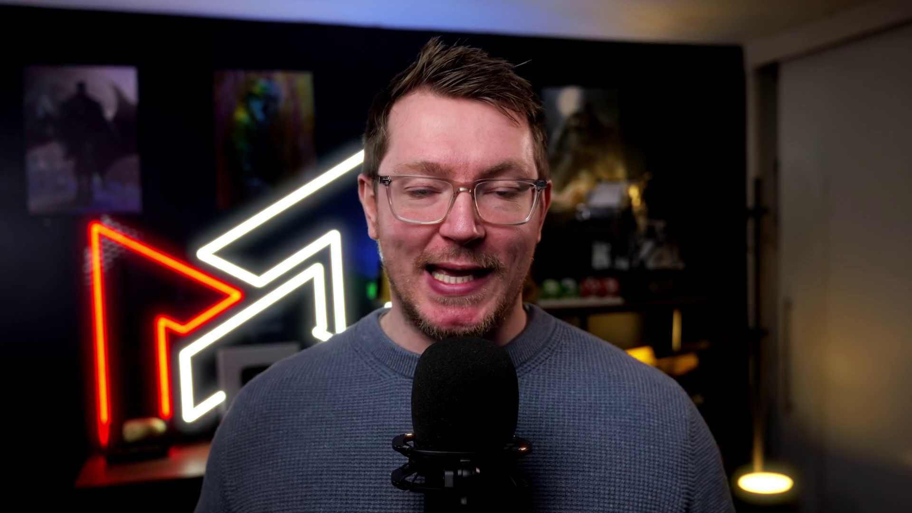
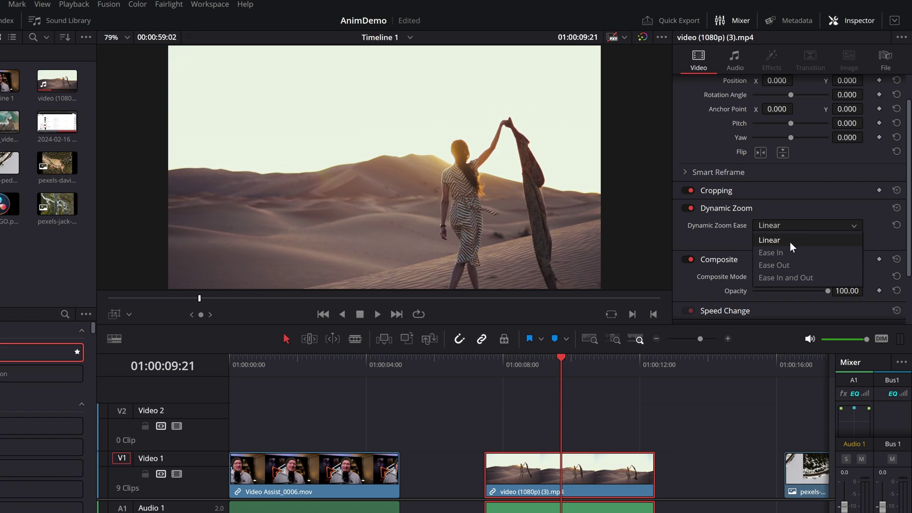
Set the desert clip's Dynamic Zoom ease to Ease In.
left_click(782, 255)
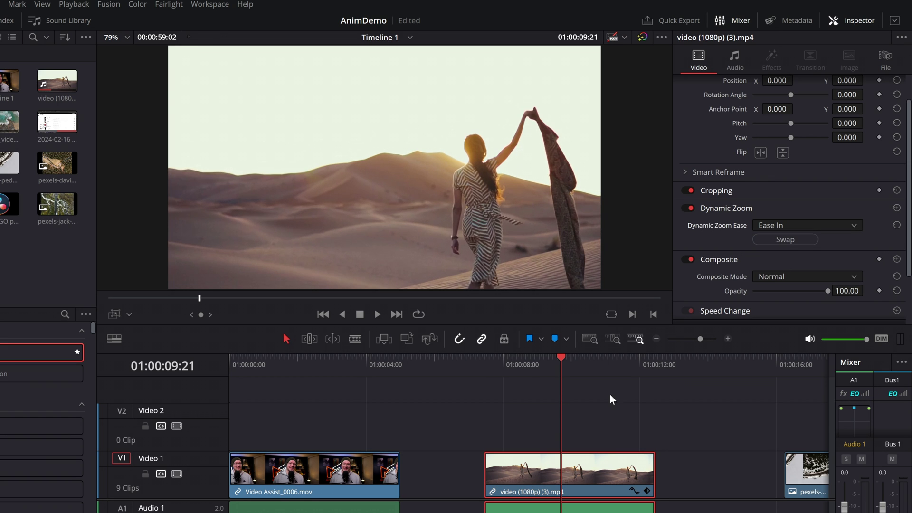
Play the desert clip from its start to preview the Ease In zoom.
left_click(491, 363)
key("space")
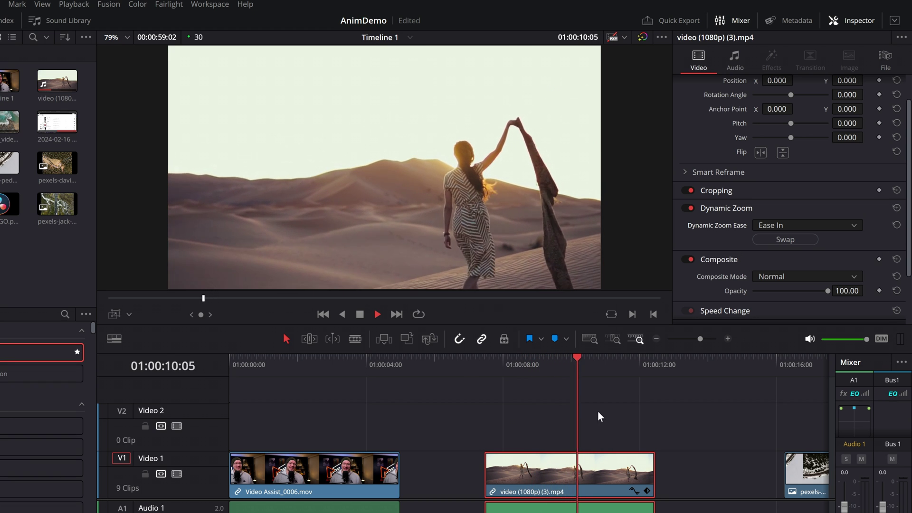
key("space")
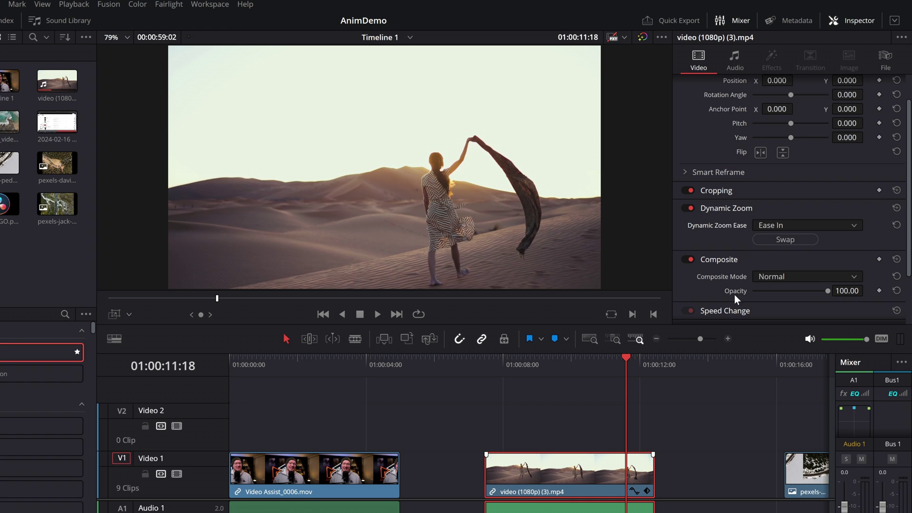
Set the desert clip's Dynamic Zoom ease to Ease Out and preview the movement from the clip's start.
left_click(780, 225)
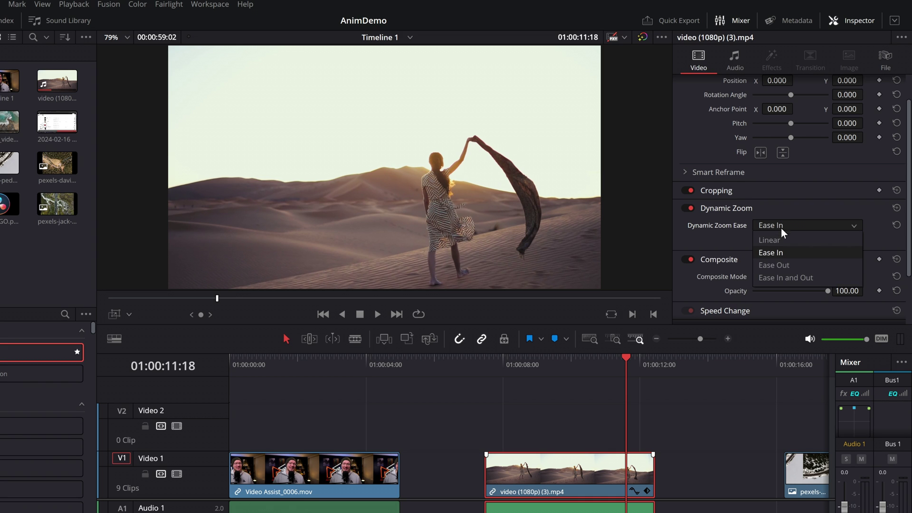
left_click(777, 264)
left_click_drag(629, 355, 485, 366)
key("space")
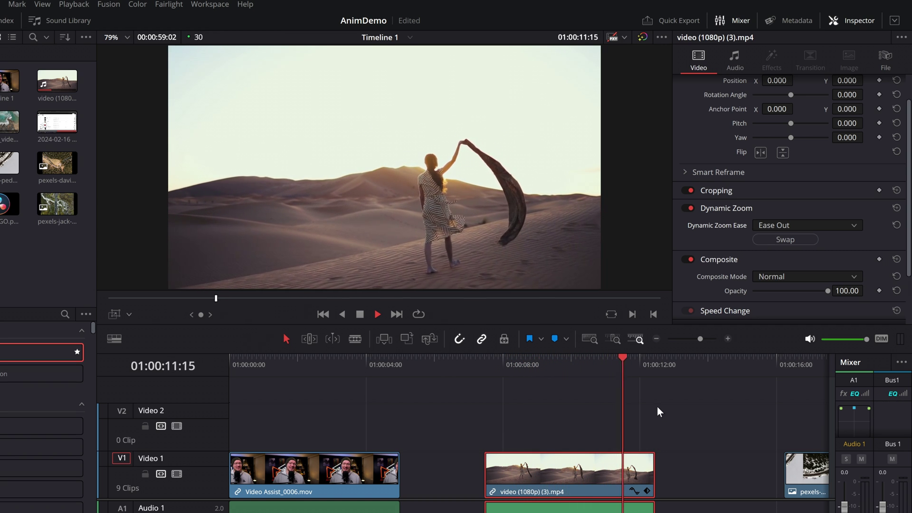
key("space")
Set the desert clip's Dynamic Zoom ease to Ease In and Out and play it from the clip's start.
left_click(779, 225)
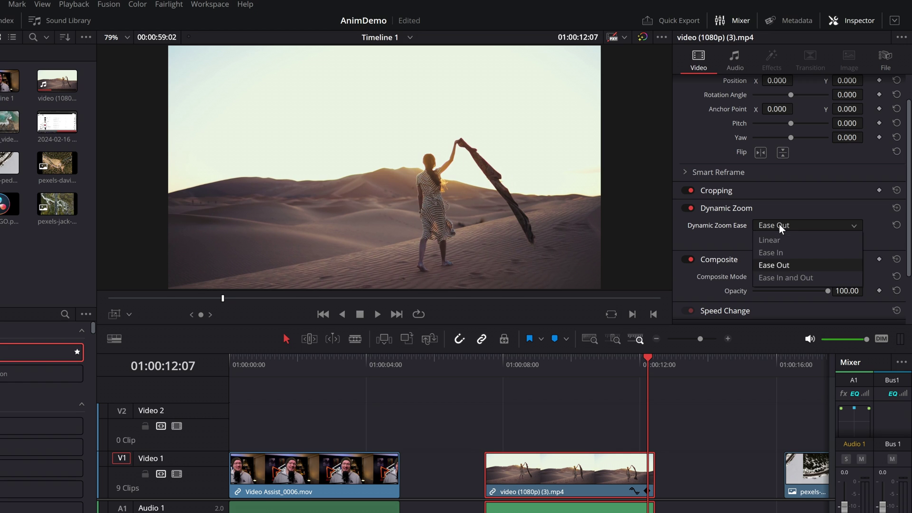
left_click(789, 277)
left_click_drag(541, 366, 485, 365)
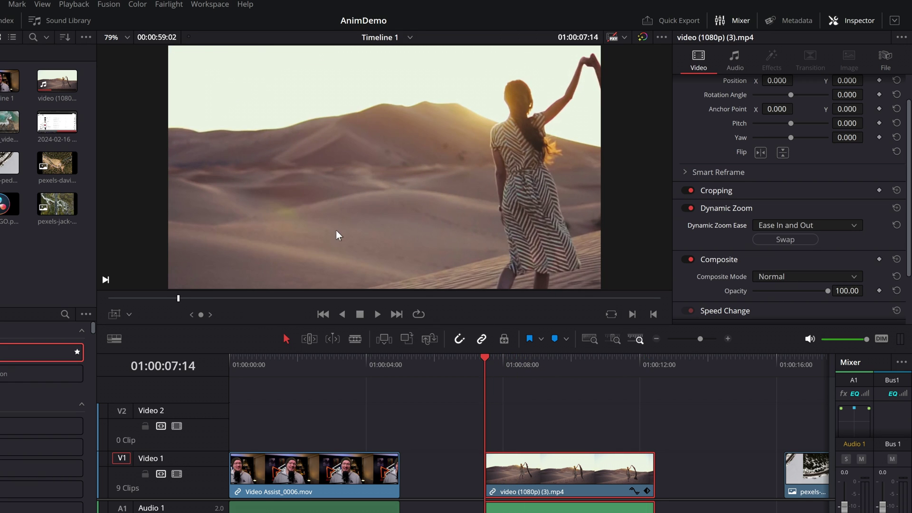
key("space")
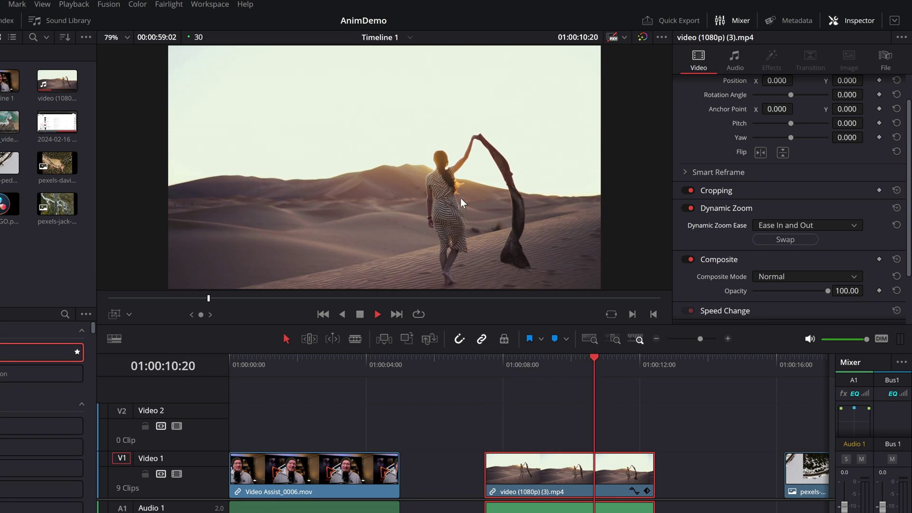
key("space")
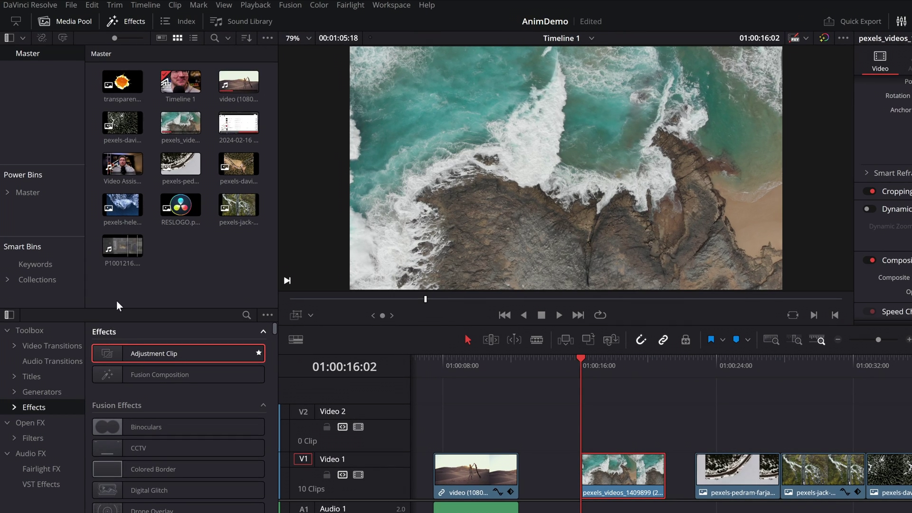
Place an Adjustment Clip on Video 2 directly above the ocean clip, starting at 01:00:16:02, and select it.
left_click(126, 22)
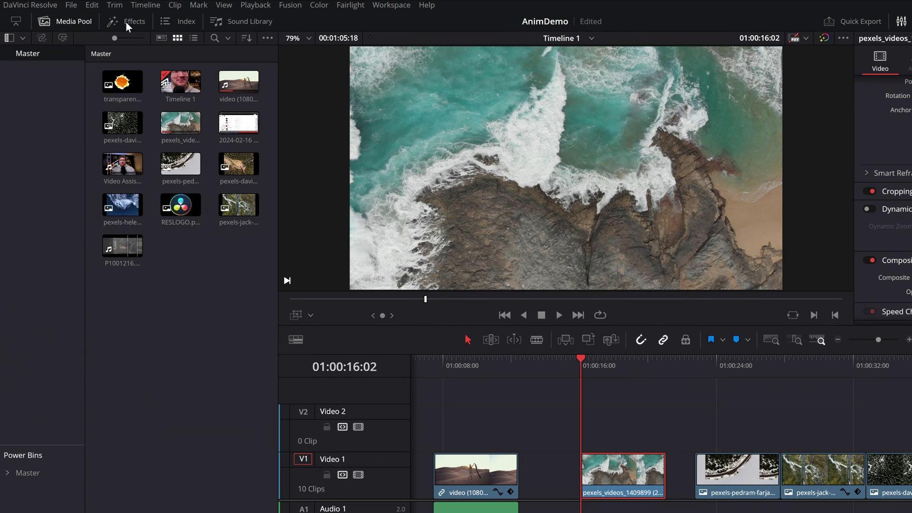
left_click(126, 22)
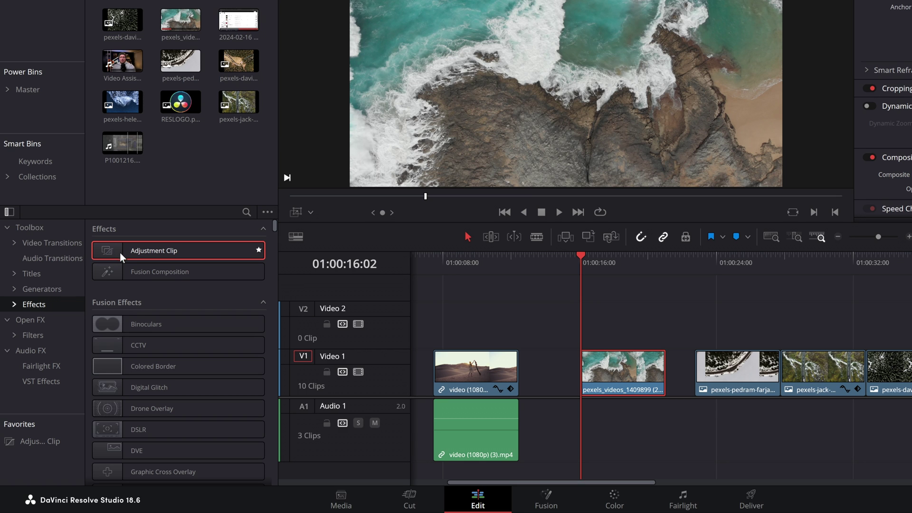
left_click_drag(121, 252, 583, 316)
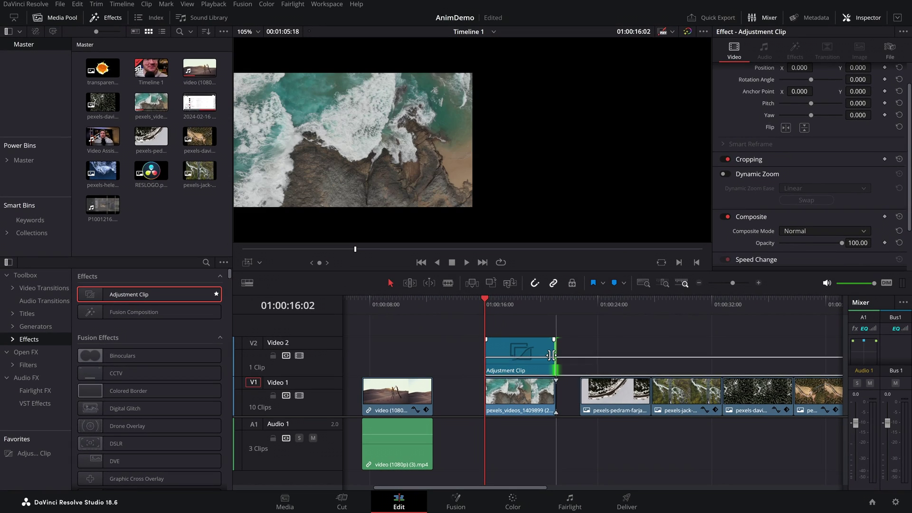
left_click(510, 352)
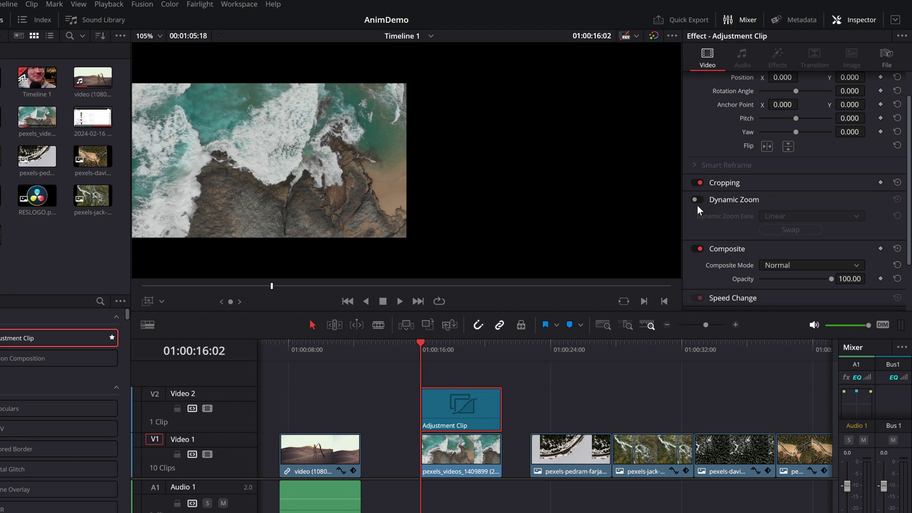
Toggle the adjustment clip's Dynamic Zoom on and off, and display its start and end frames in the viewer.
left_click(697, 199)
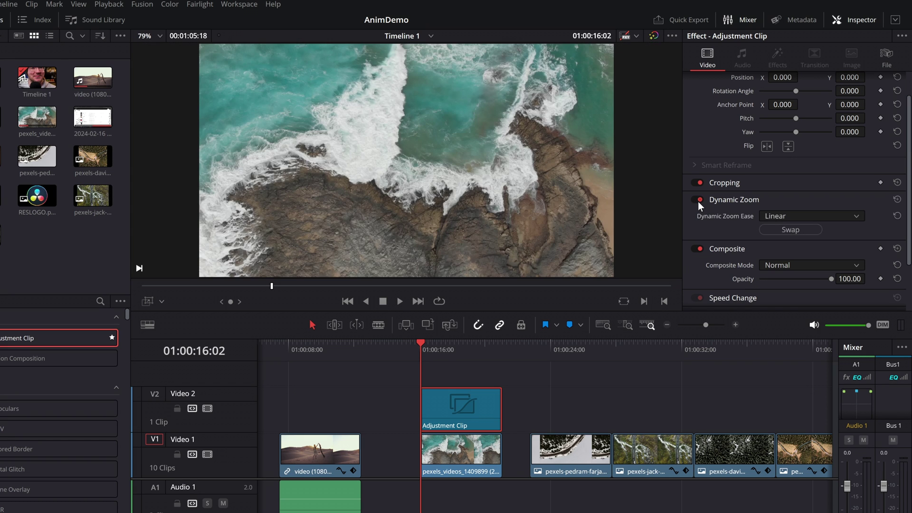
left_click(697, 201)
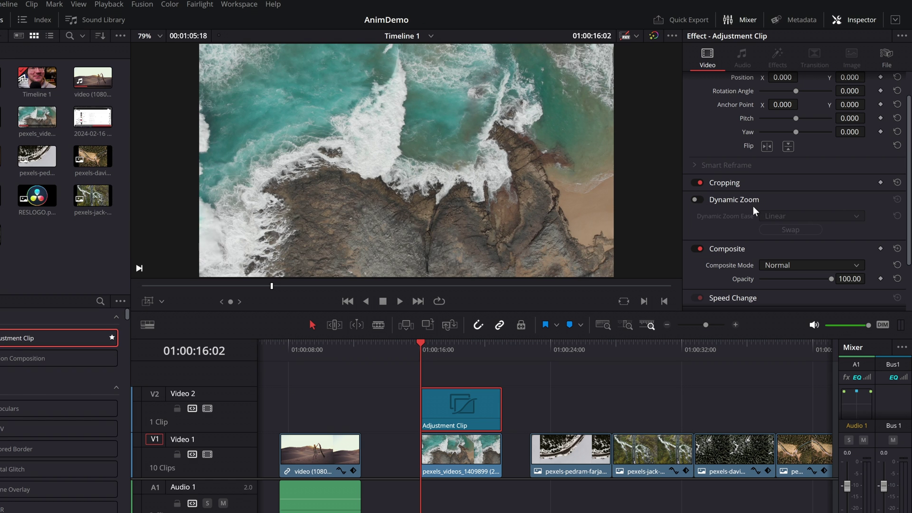
key("ctrl+=")
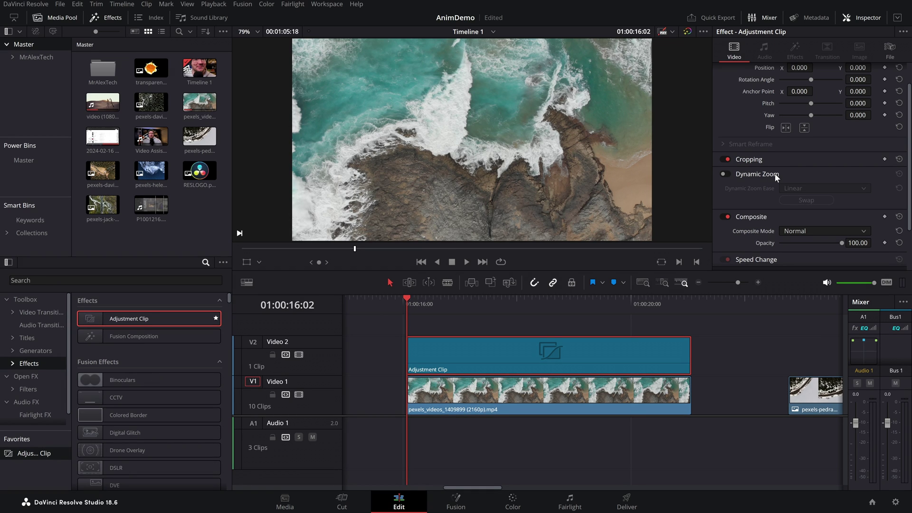
left_click(861, 18)
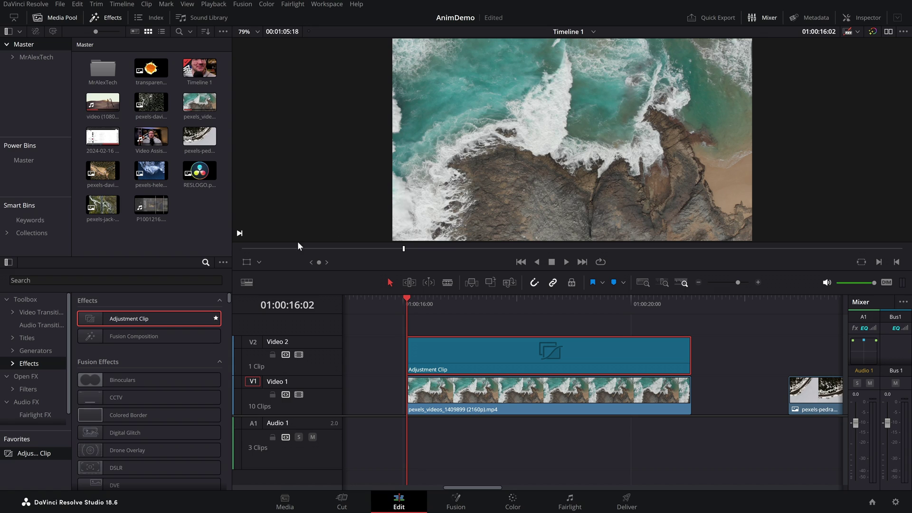
left_click(259, 262)
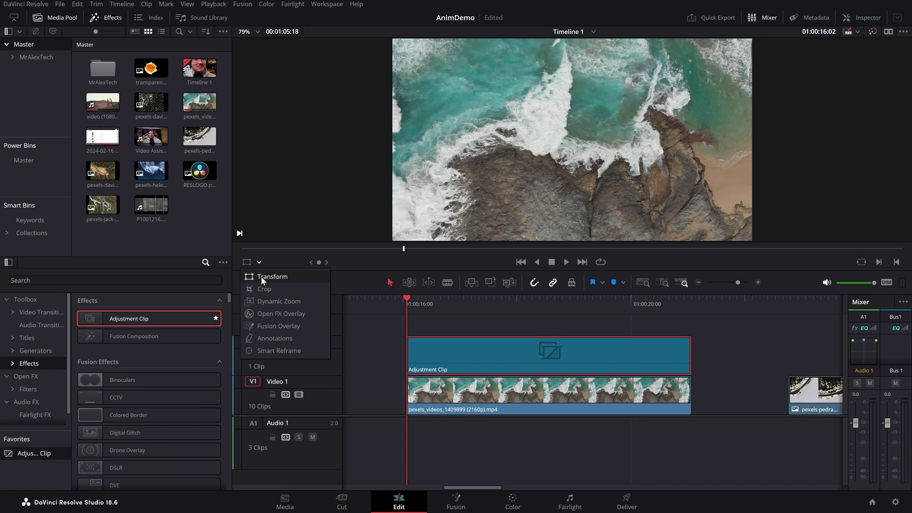
left_click(262, 302)
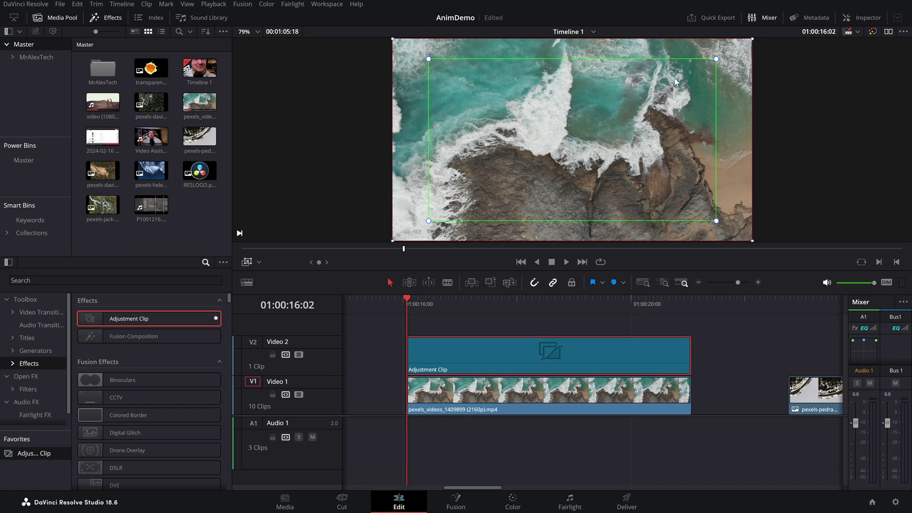
Activate the adjustment clip's zoom by nudging its start frame, play the ocean section before and after, and save the project.
key("space")
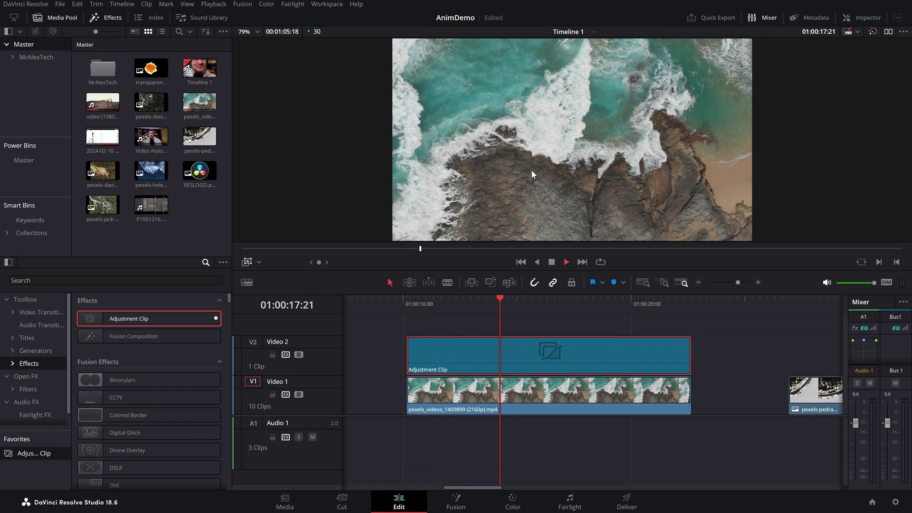
key("space")
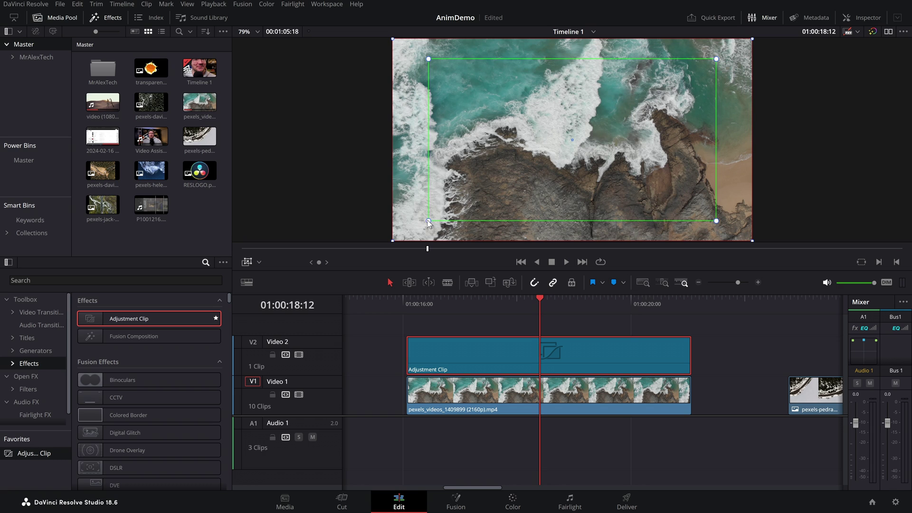
left_click_drag(429, 221, 424, 218)
left_click(408, 303)
key("space")
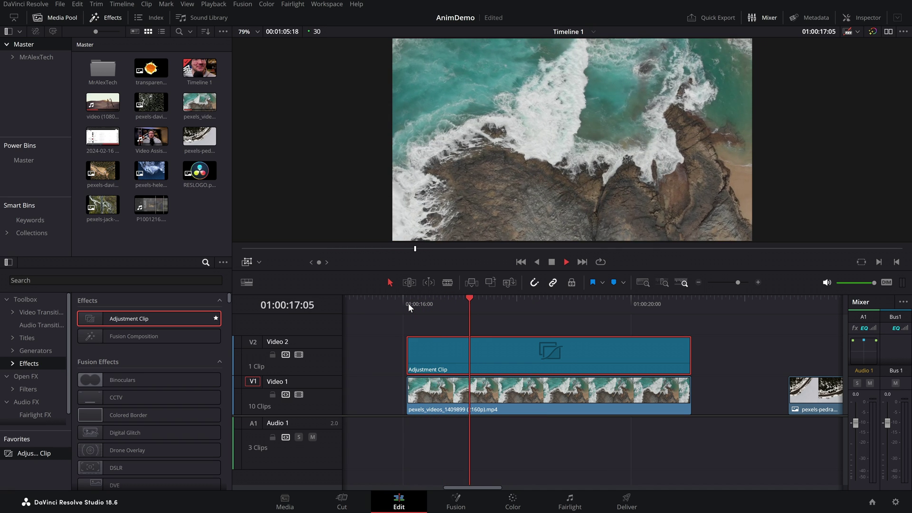
key("space")
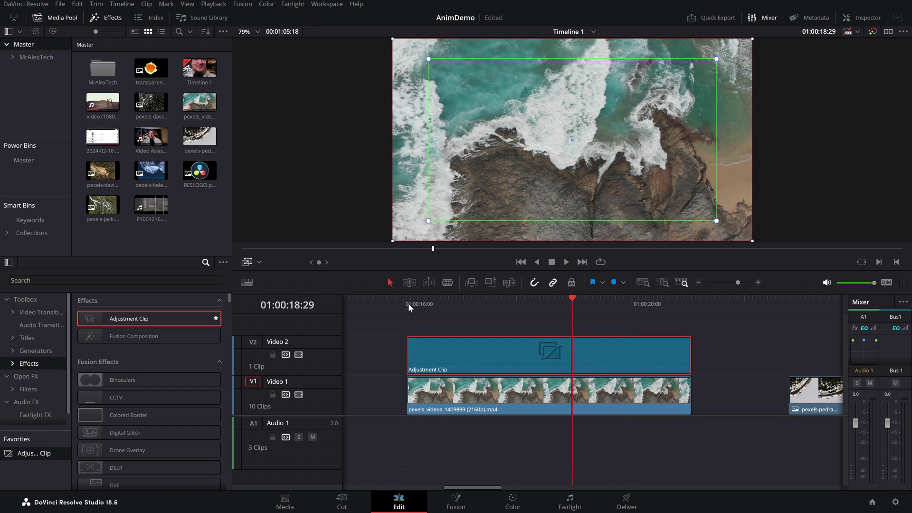
key("ctrl+s")
Move the adjustment clip's Dynamic Zoom start frame toward the upper-right corner of the picture.
left_click(869, 19)
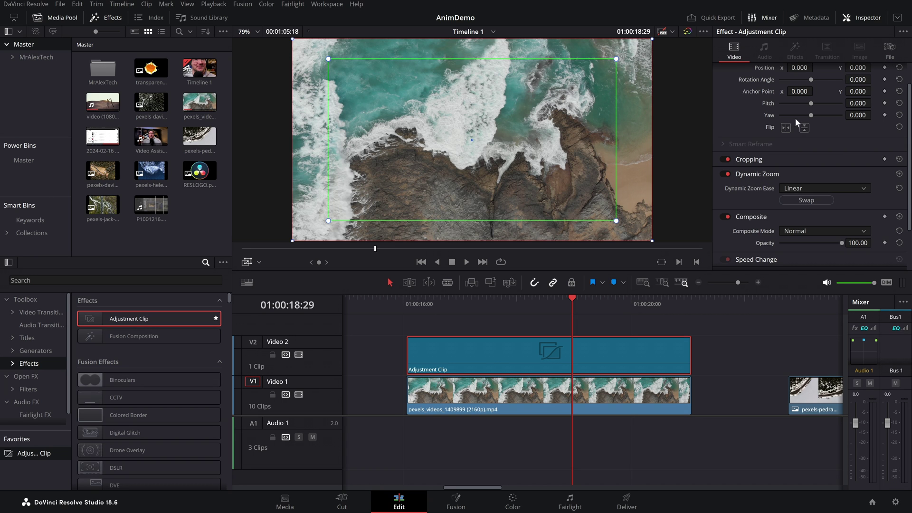
left_click(865, 17)
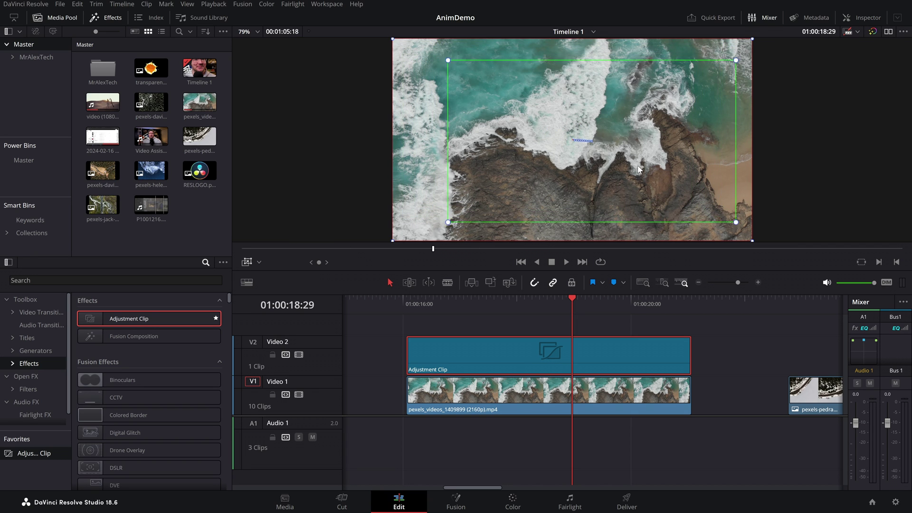
left_click_drag(602, 162, 652, 148)
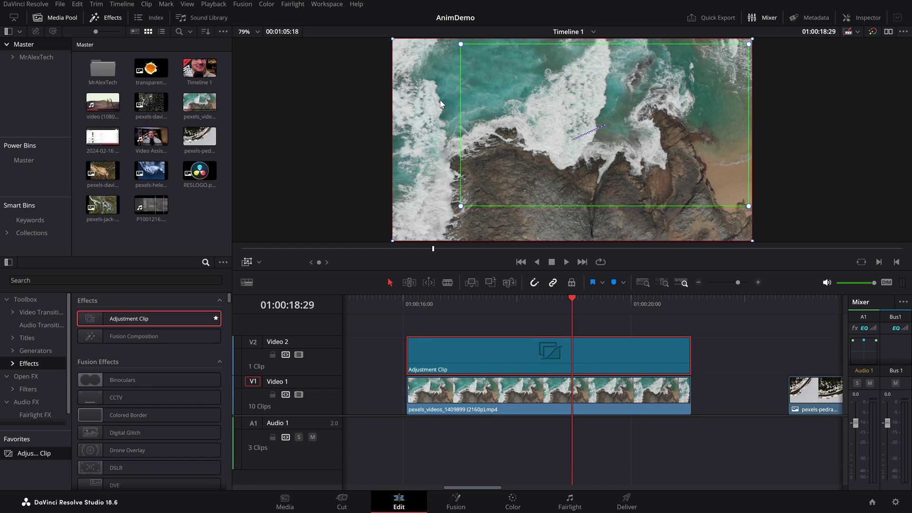
Set the adjustment clip's Dynamic Zoom ease to Ease In and Out, preview it from the start and save the project.
right_click(472, 100)
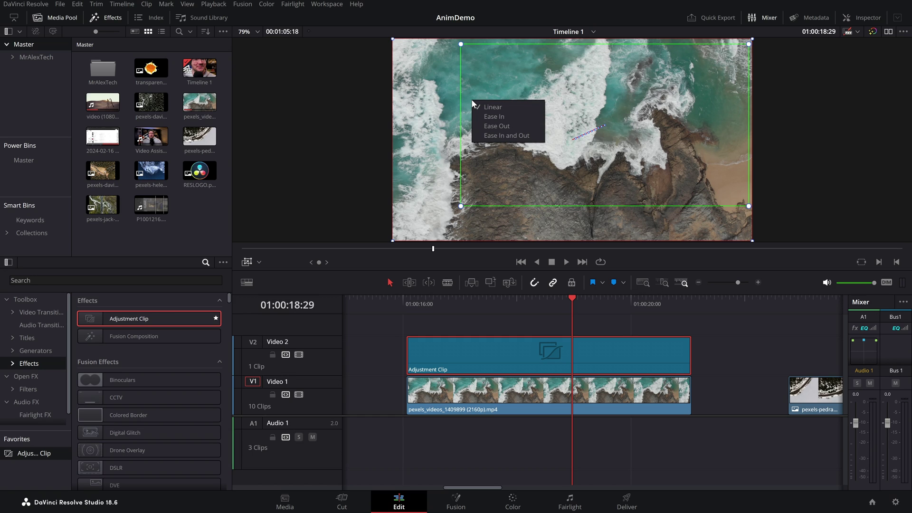
left_click(506, 135)
left_click(409, 303)
key("space")
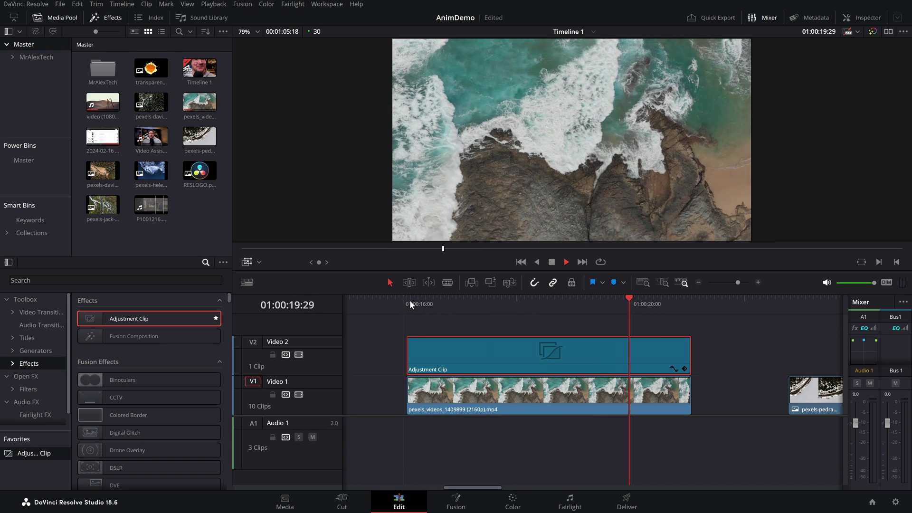
key("space")
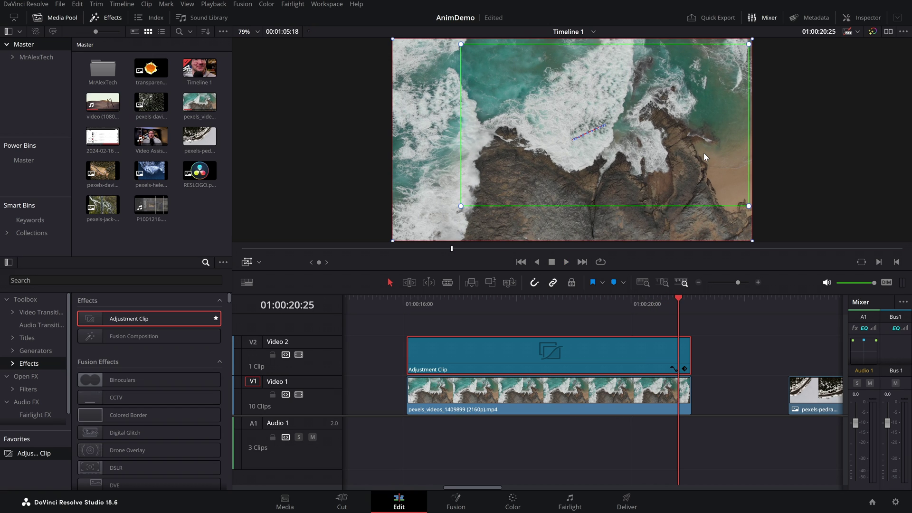
key("ctrl+s")
Enlarge the adjustment clip's start frame to roughly the full picture size and swap its start and end frames.
left_click_drag(465, 206, 410, 235)
left_click_drag(565, 169, 552, 173)
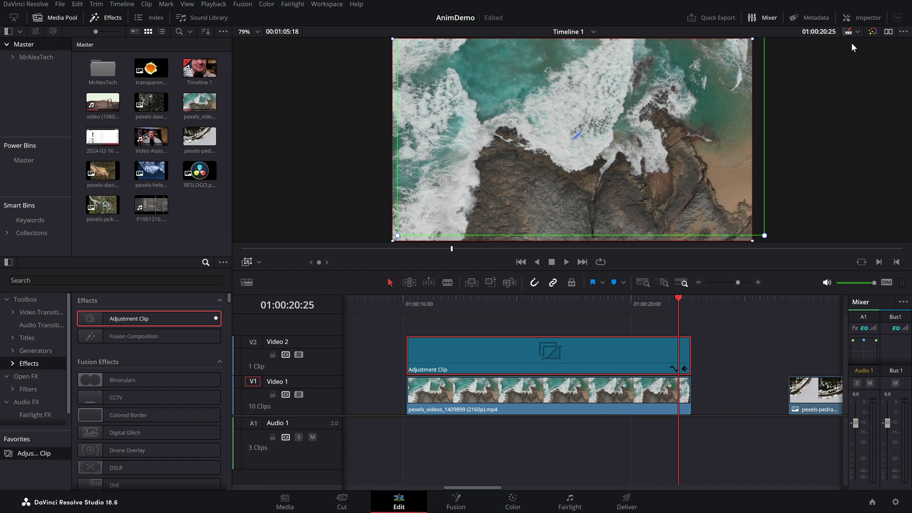
left_click(862, 18)
left_click(806, 200)
left_click(847, 17)
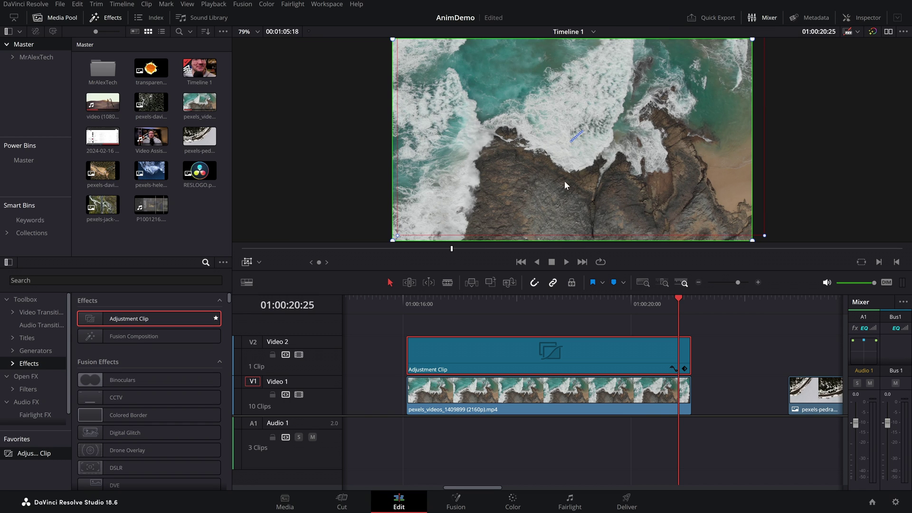
Shrink the adjustment clip's end frame to about 90% of the picture width and its start frame to about 77%, both roughly centred.
left_click_drag(764, 236, 727, 227)
left_click_drag(688, 154, 686, 155)
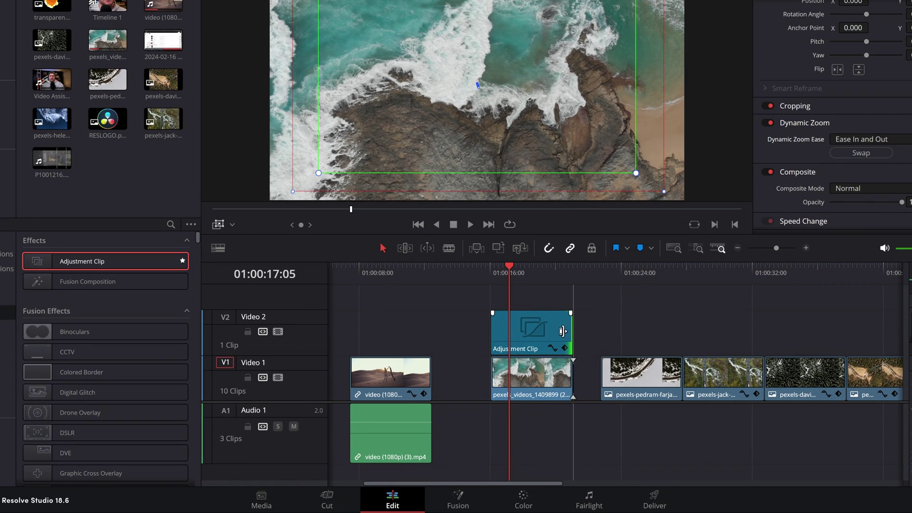
Trim the adjustment clip to about 01:00:17:05–01:00:19:07 within the ocean clip and play the section from the ocean clip's start.
left_click_drag(562, 331, 529, 328)
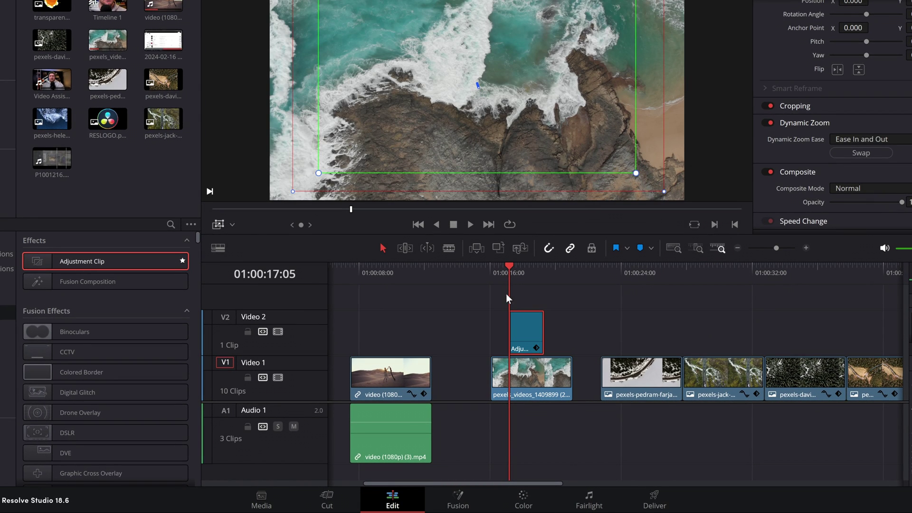
left_click(491, 272)
key("space")
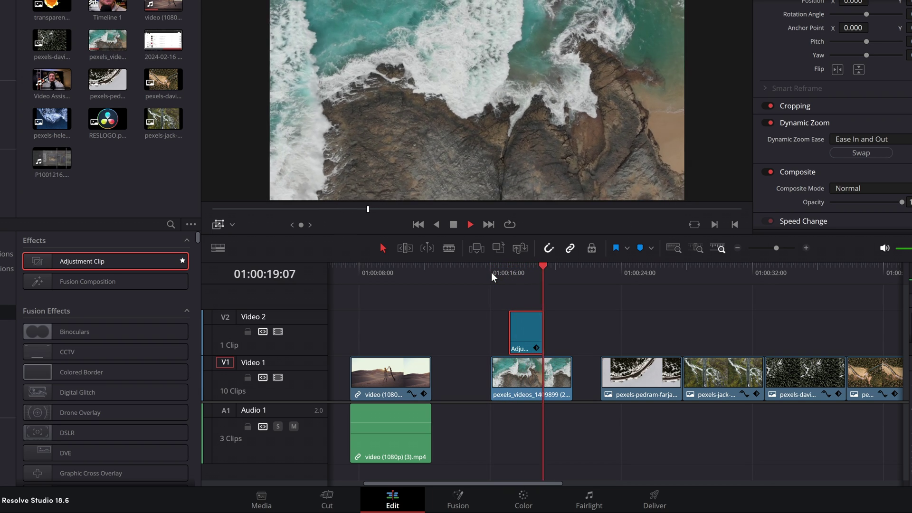
key("space")
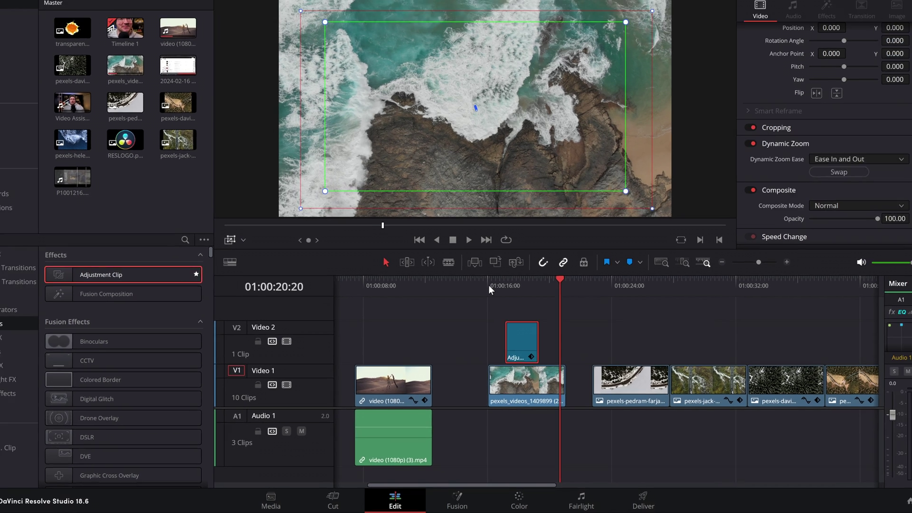
scroll(499, 292, "right", 5)
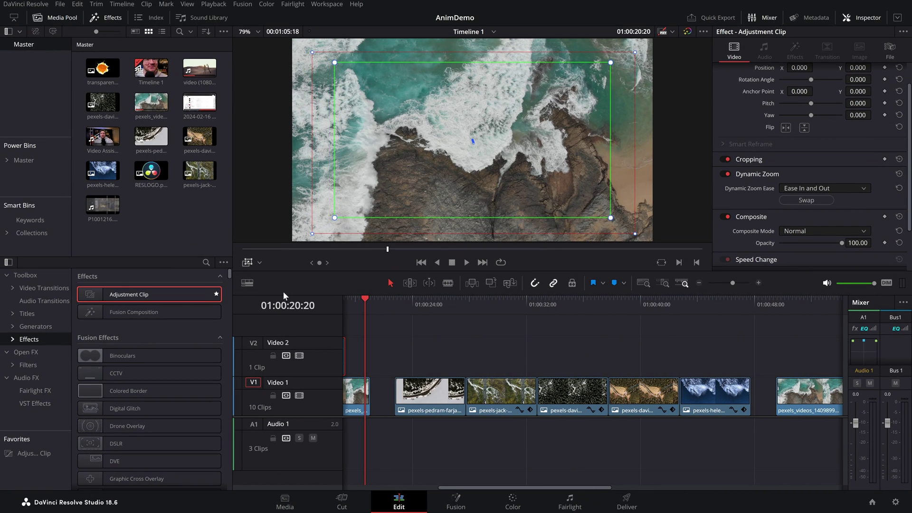
Add an adjustment clip on Video 2 above the snowy road image, play it from its start and select it.
left_click_drag(118, 298, 399, 360)
left_click(397, 303)
key("space")
key("space")
left_click(421, 357)
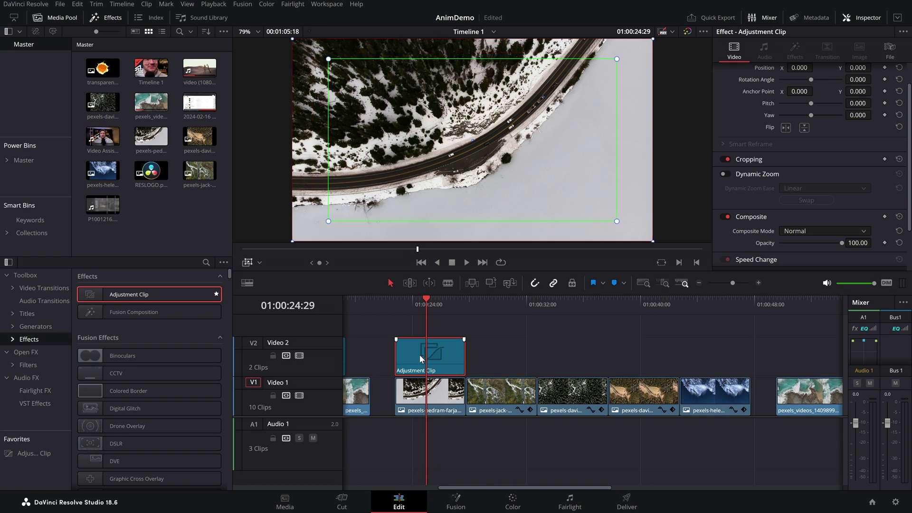
Shrink the snowy road adjustment clip's Dynamic Zoom start frame to about 70% of the picture width and preview the zoom.
left_click_drag(327, 221, 347, 210)
left_click_drag(406, 306, 396, 307)
key("space")
key("space")
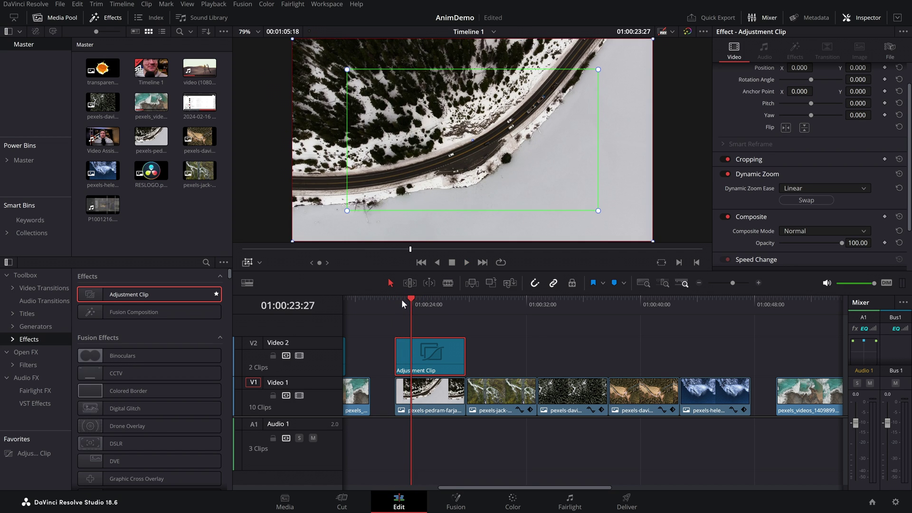
Set the snowy road adjustment clip's Dynamic Zoom ease to Ease In and Out and play it from its start.
right_click(433, 169)
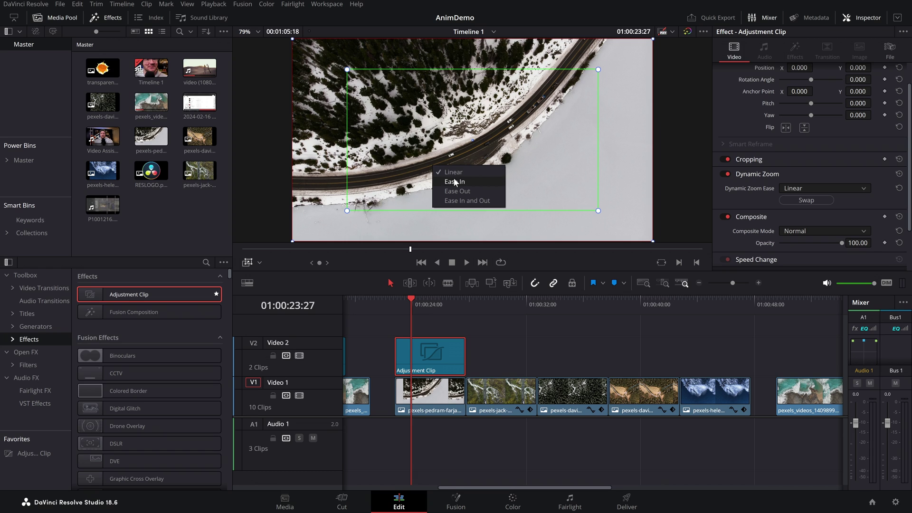
left_click(451, 202)
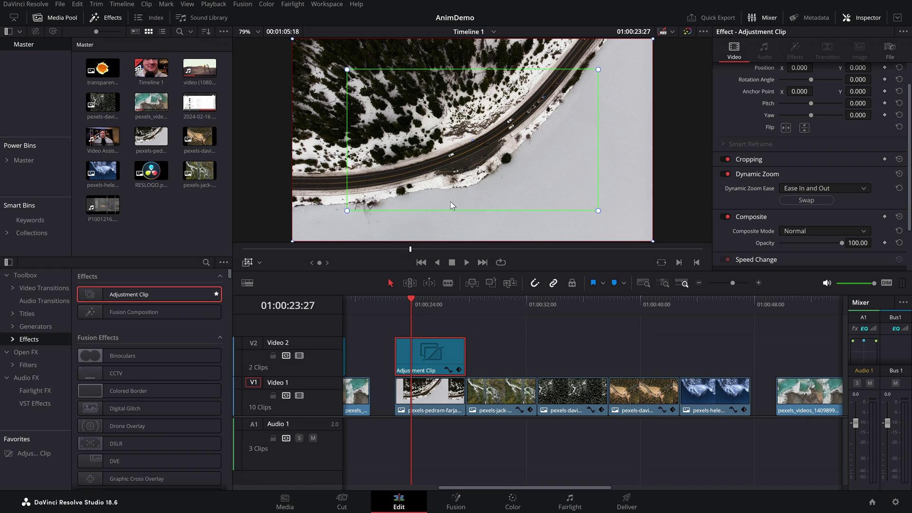
left_click(397, 303)
key("space")
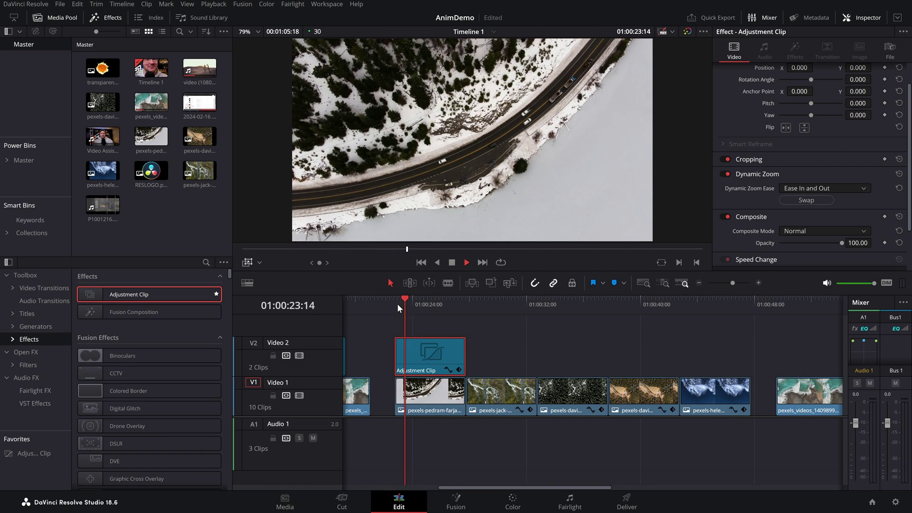
key("space")
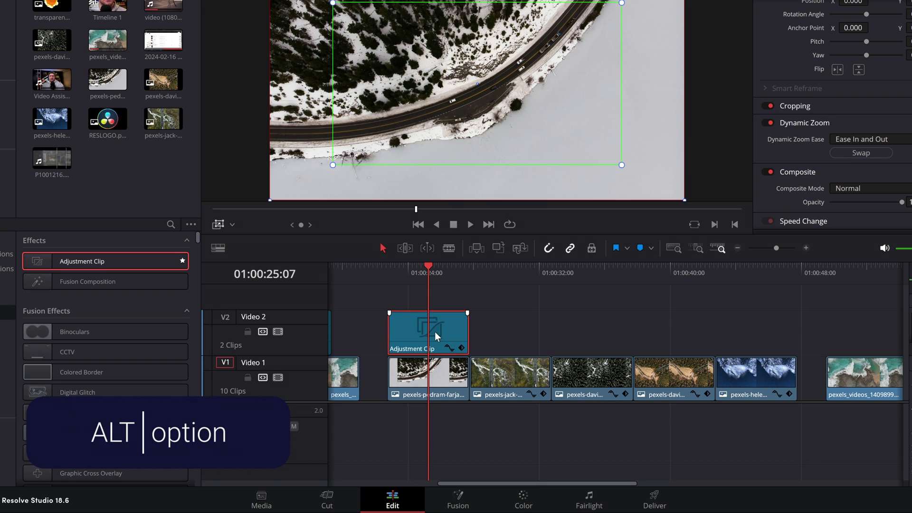
Copy the adjustment clip above each of the next three image clips on Video 2 and preview the zooms.
left_click_drag(432, 332, 515, 338)
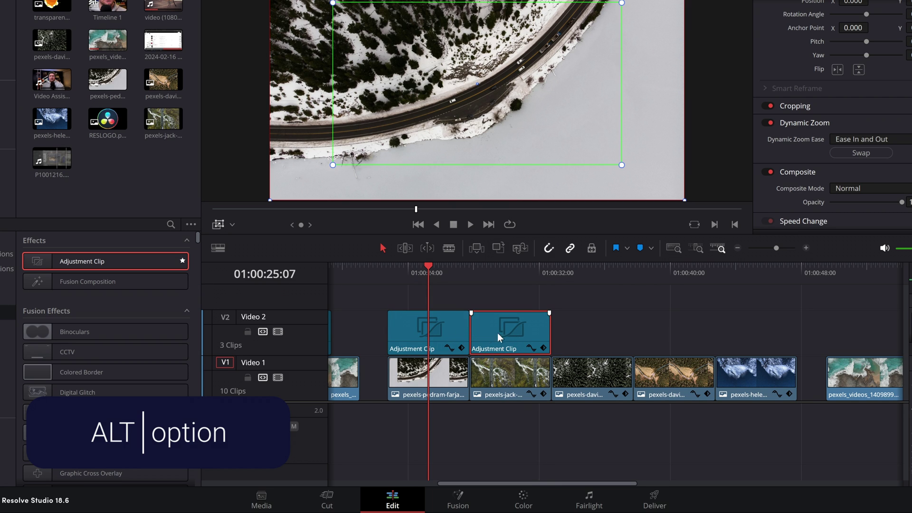
left_click_drag(406, 308, 580, 326)
left_click(691, 338)
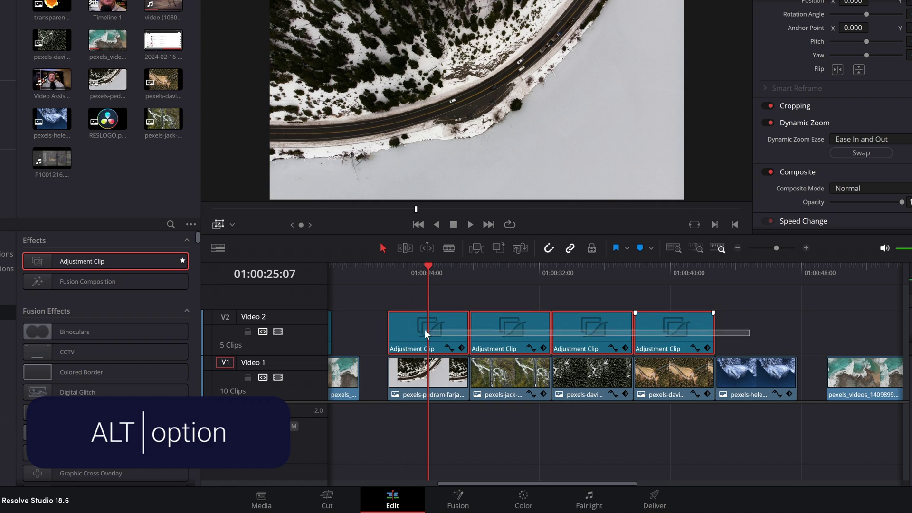
left_click(495, 275)
key("space")
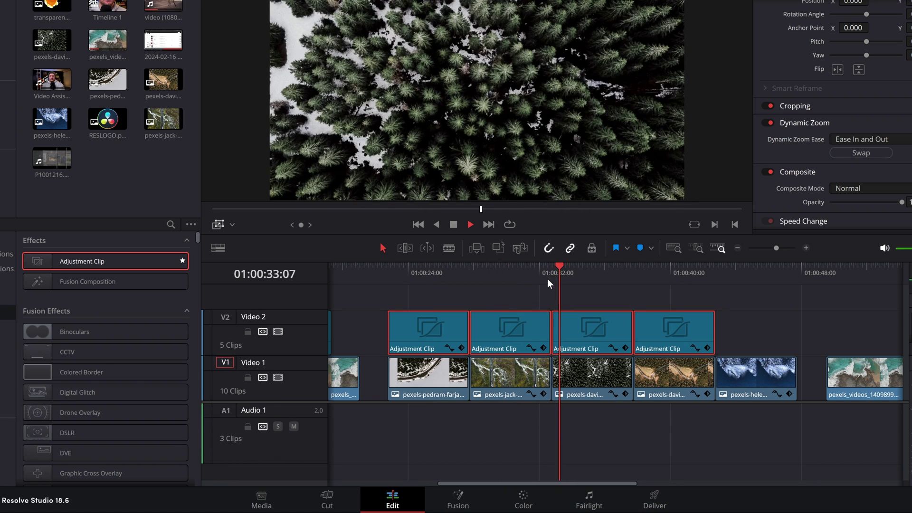
left_click(628, 276)
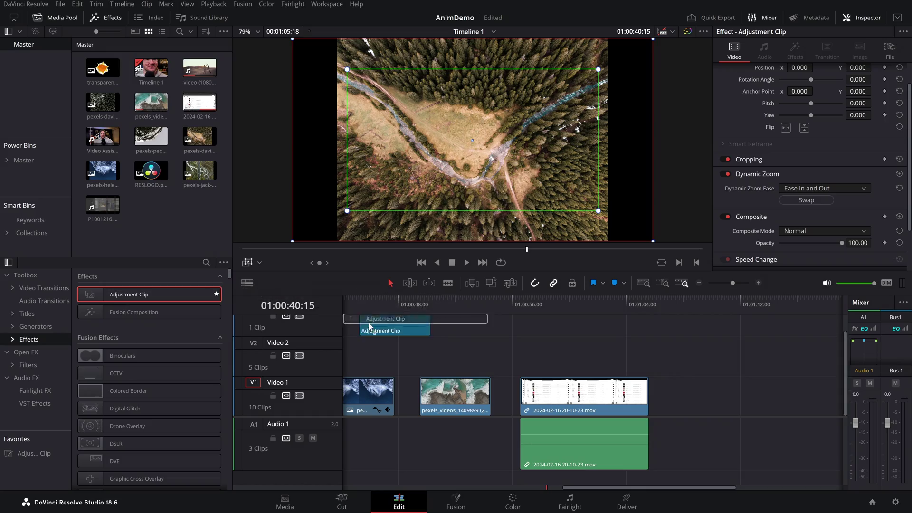
Place an adjustment clip above the later ocean clip and pan it right to left with start and end frames about 80% of picture width.
left_click_drag(369, 327, 424, 354)
left_click(426, 307)
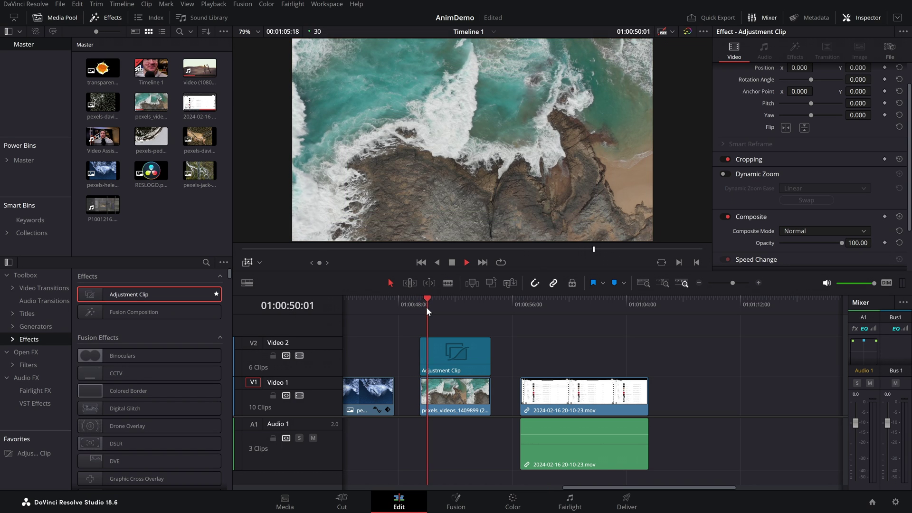
left_click_drag(293, 241, 325, 230)
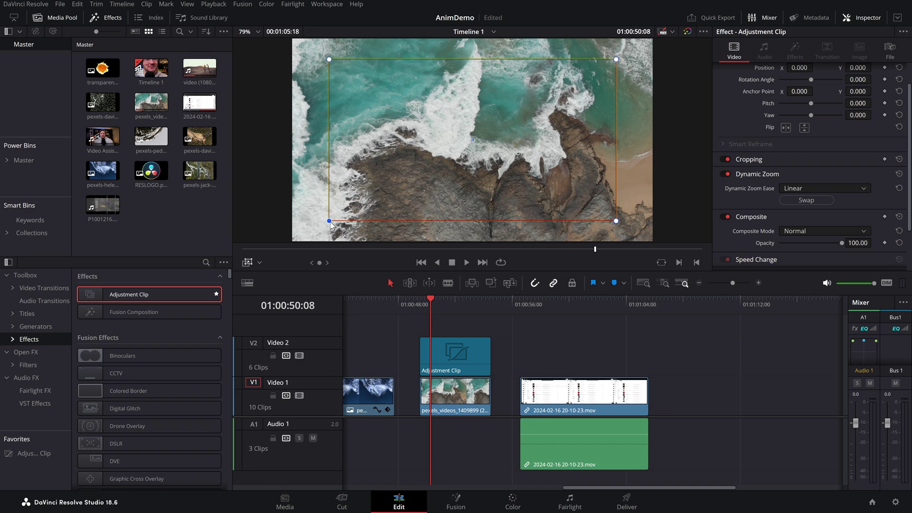
left_click_drag(447, 204, 439, 201)
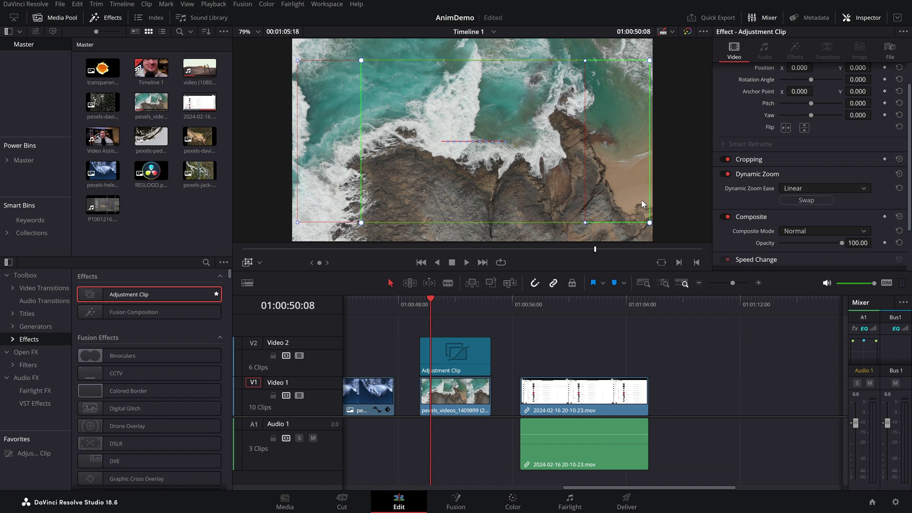
left_click(418, 302)
key("space")
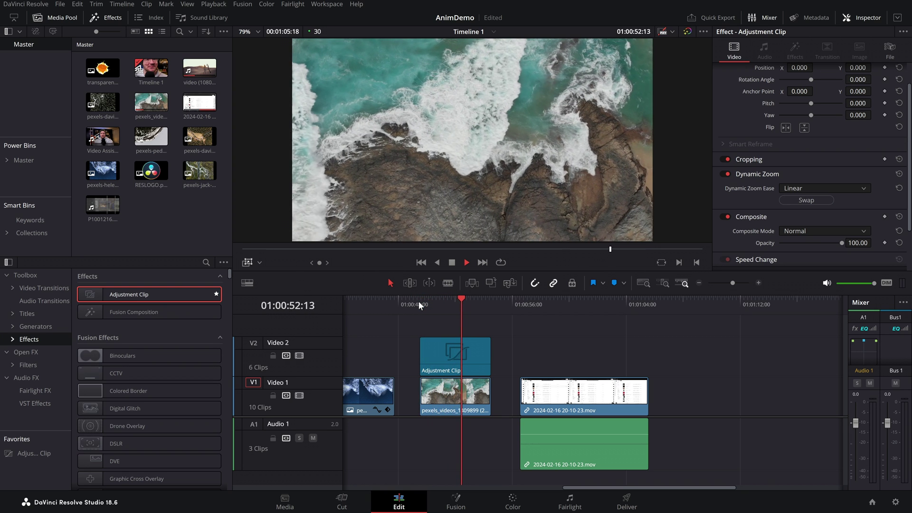
key("space")
Select the ocean adjustment clip and show its Dynamic Zoom controls on the Cut page.
left_click(455, 370)
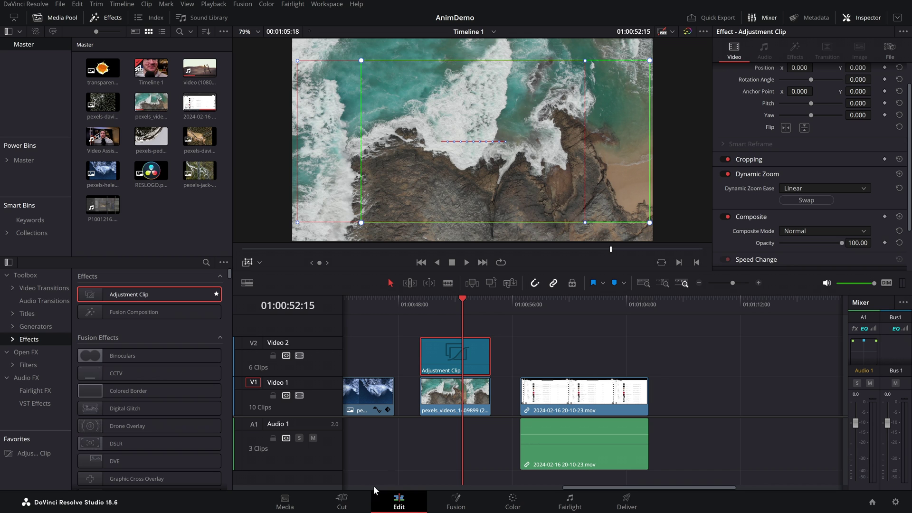
left_click(341, 503)
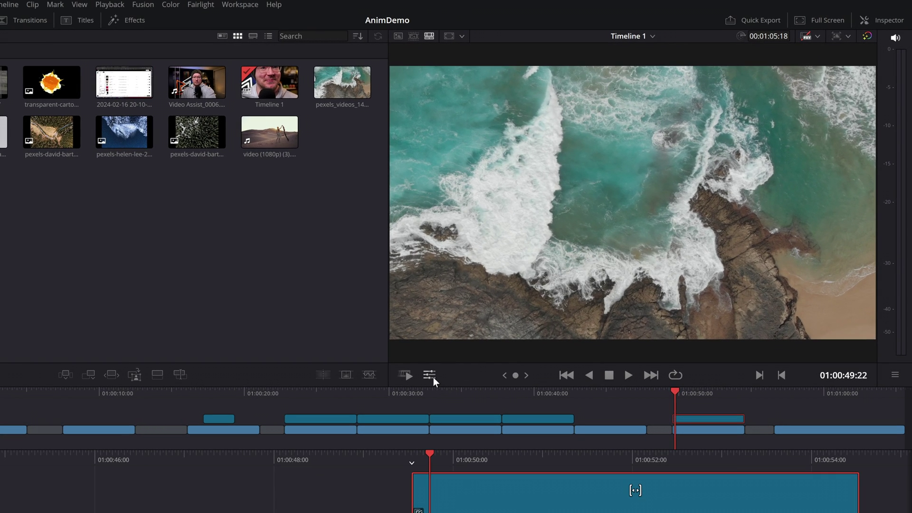
left_click(432, 377)
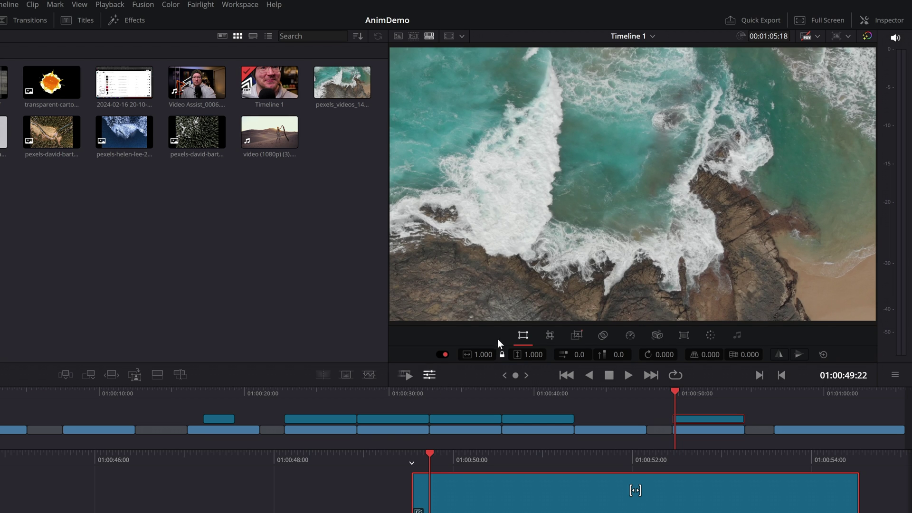
left_click(577, 336)
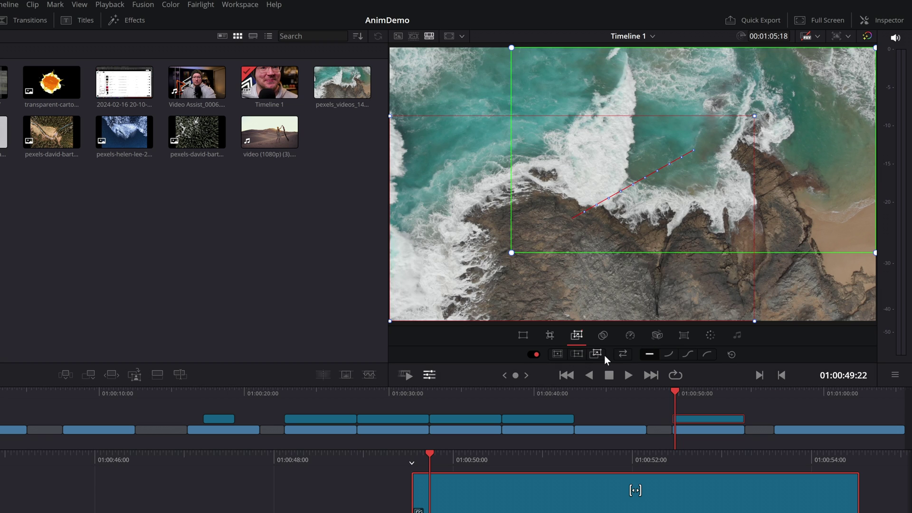
Try the centred zoom preset with a slightly larger start frame and the horizontal pan preset with its start frame shifted left.
left_click(558, 354)
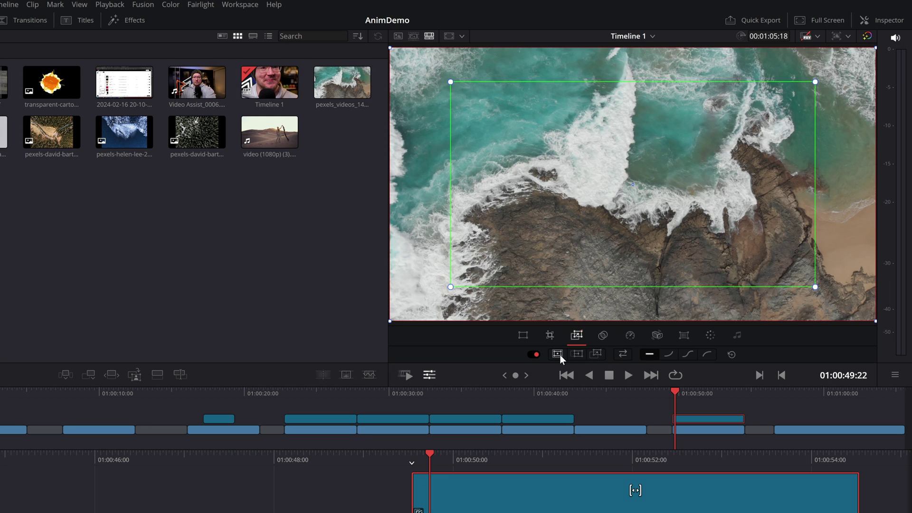
mouse_move(450, 288)
left_mouse_down()
mouse_move(446, 280)
mouse_move(436, 295)
left_mouse_up()
left_click(581, 355)
key("space")
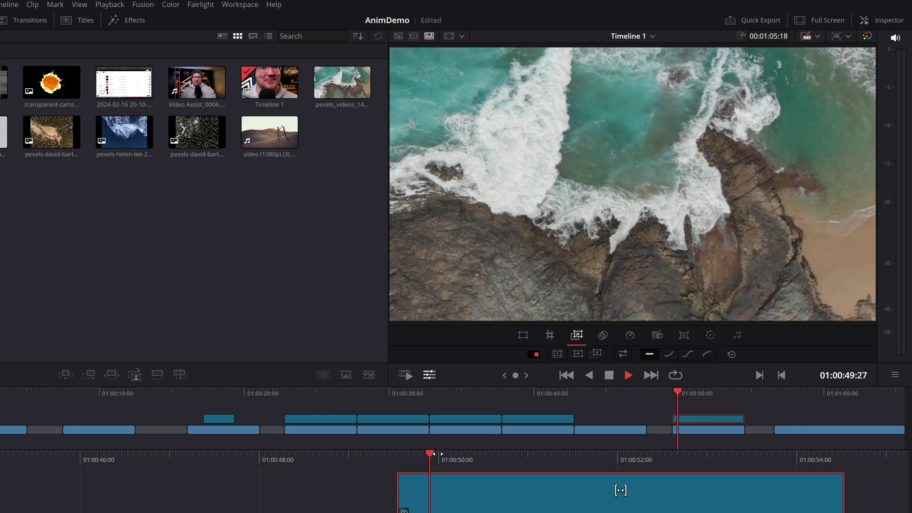
key("space")
left_click_drag(562, 253, 539, 255)
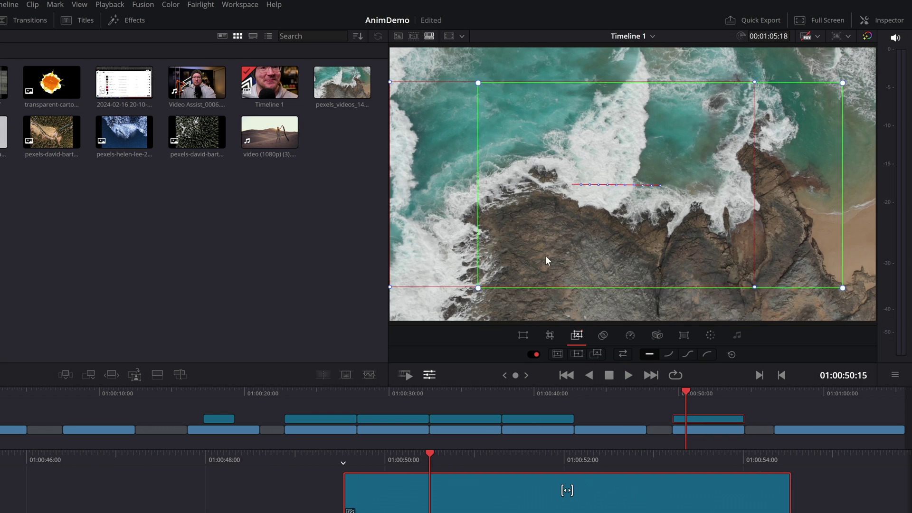
Apply the diagonal pan preset to the ocean adjustment clip, preview it and swap its start and end frames.
left_click(596, 353)
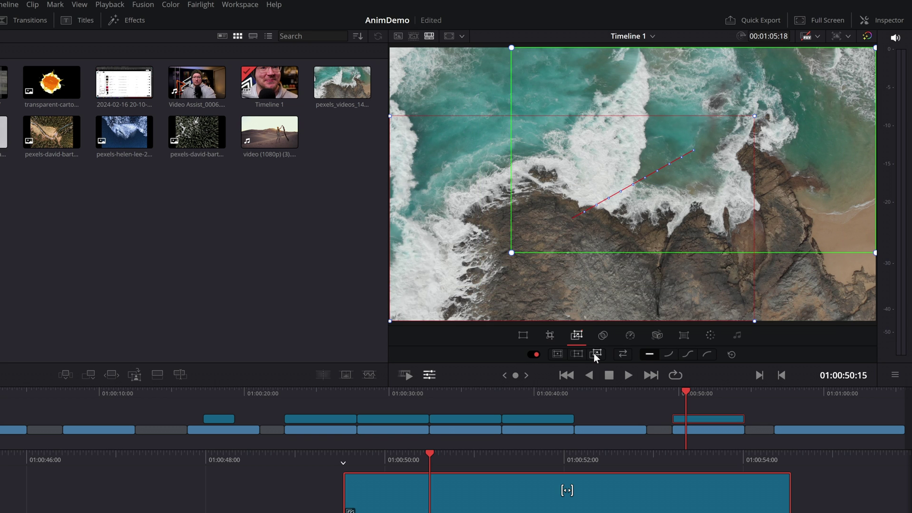
key("space")
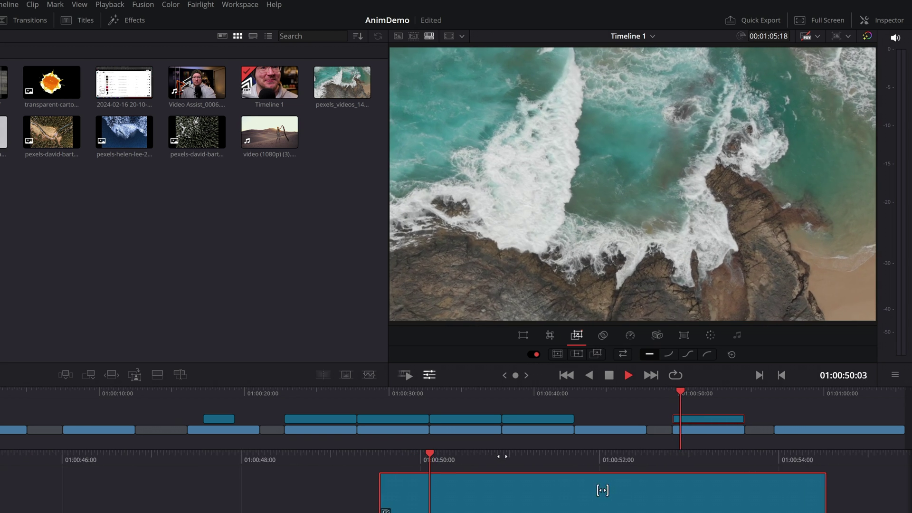
key("space")
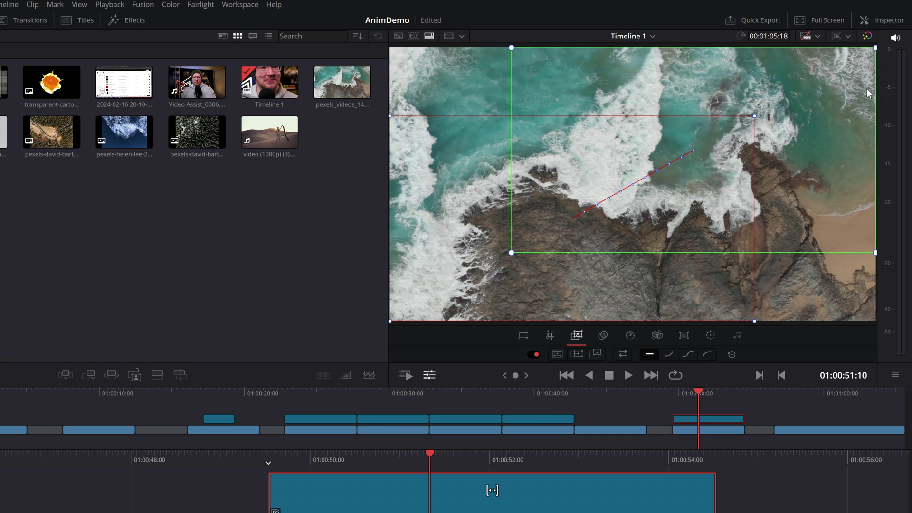
left_click(623, 355)
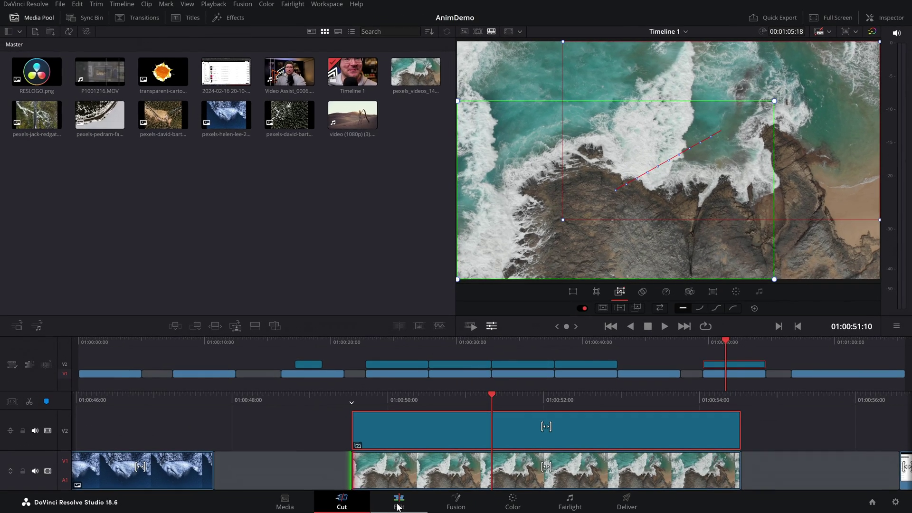
Return to the Edit page and play the ocean adjustment clip from its start.
left_click(399, 502)
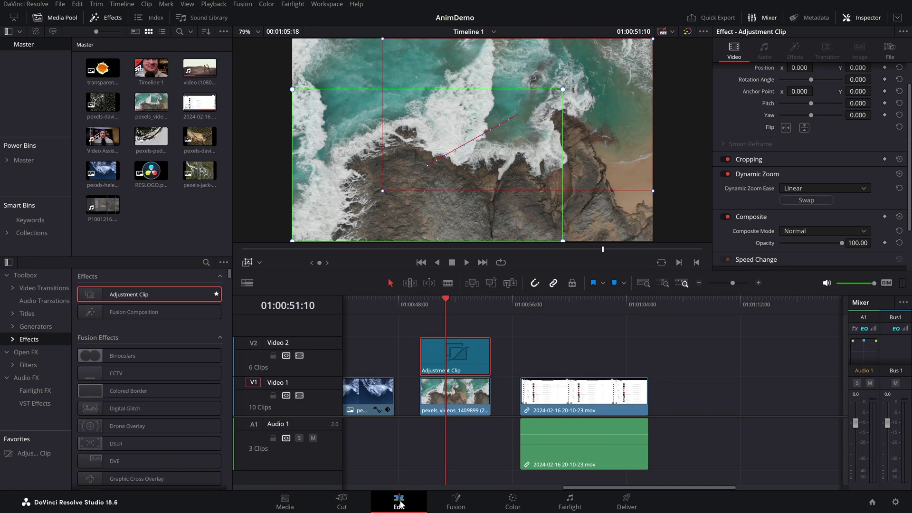
left_click(423, 298)
key("space")
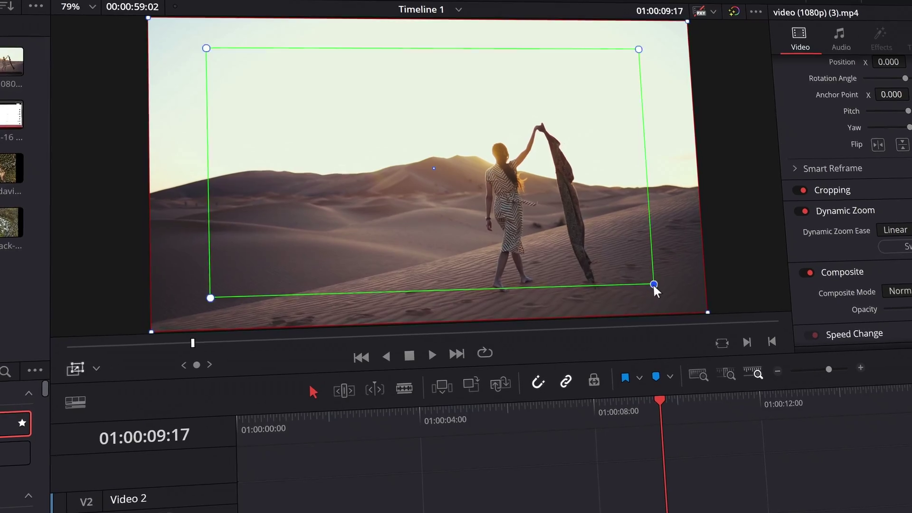
Shrink the desert video's Dynamic Zoom start frame toward the picture's centre.
left_click_drag(654, 285, 615, 266)
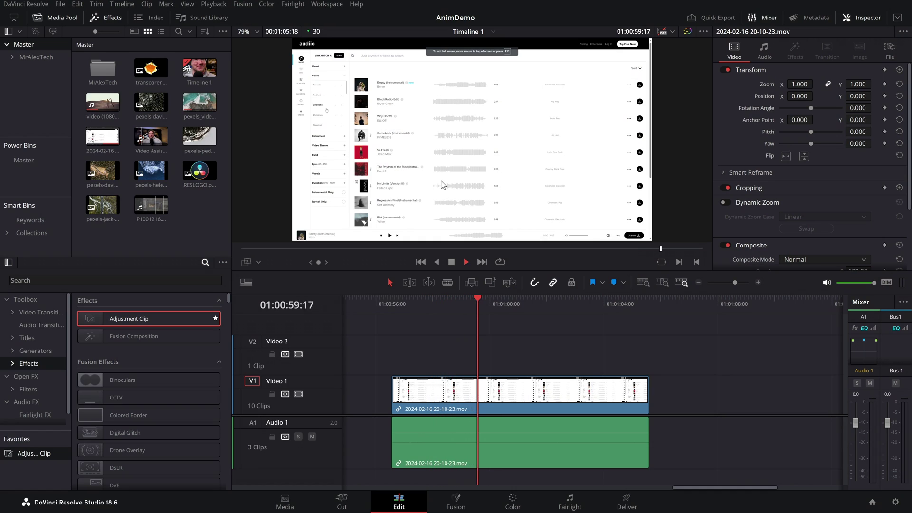
key("space")
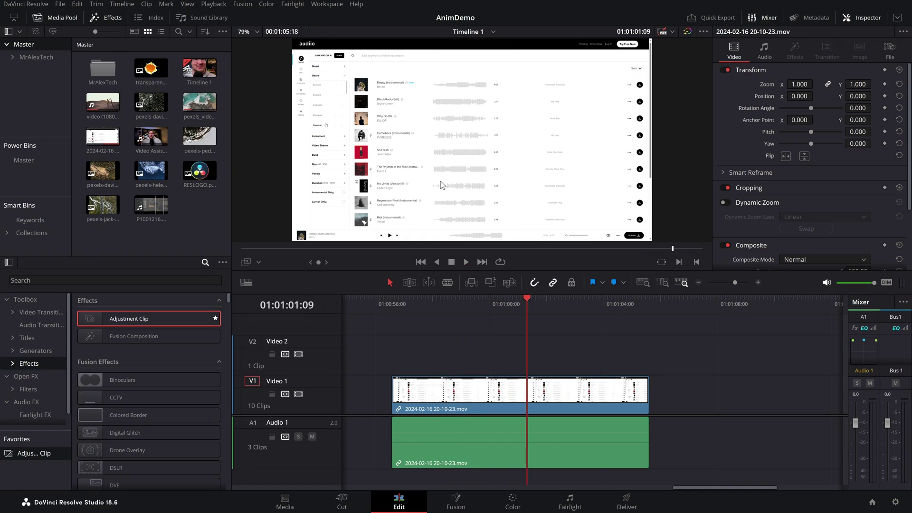
left_click_drag(172, 315, 392, 349)
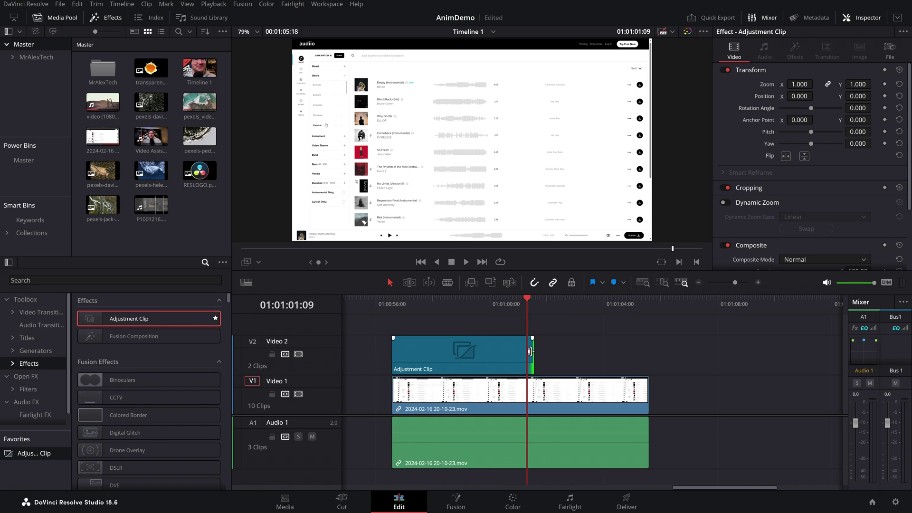
left_click_drag(530, 351, 628, 352)
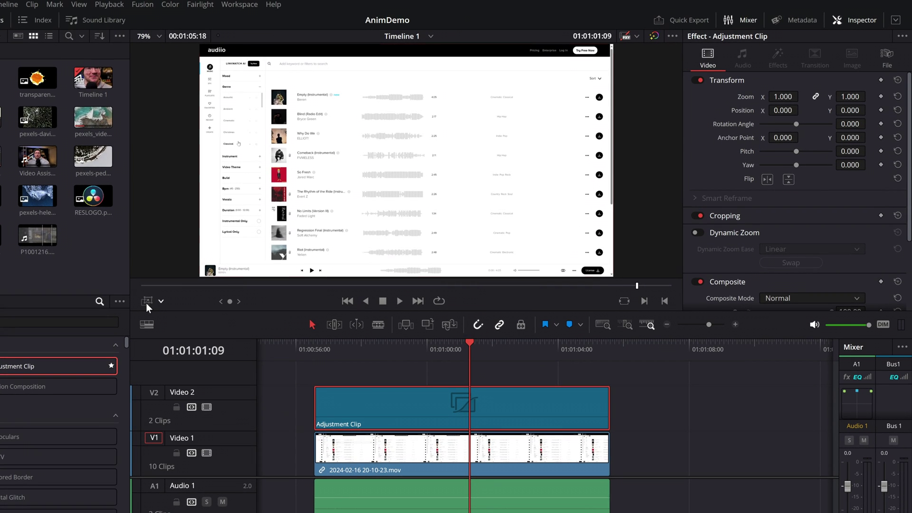
Set the adjustment clip's Dynamic Zoom from the full picture to an end frame about 69% wide at the picture's top-left corner.
left_click(146, 303)
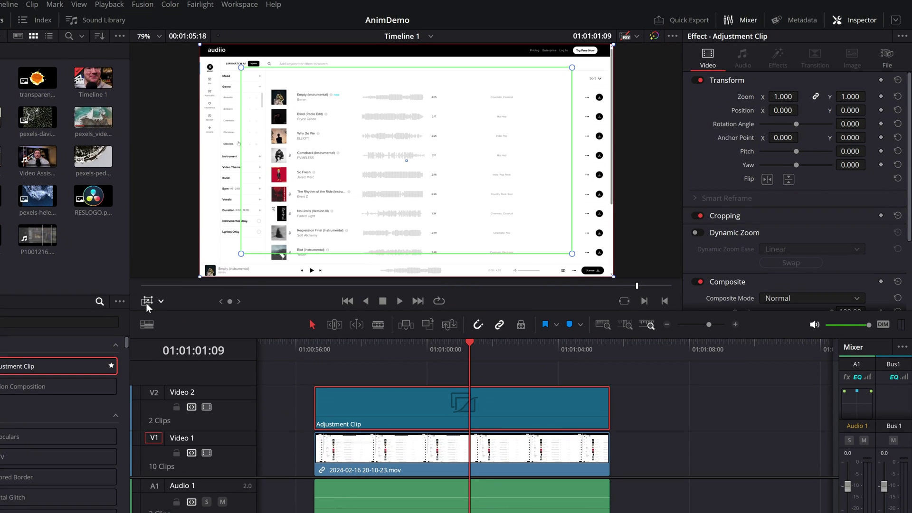
left_click_drag(573, 256, 551, 242)
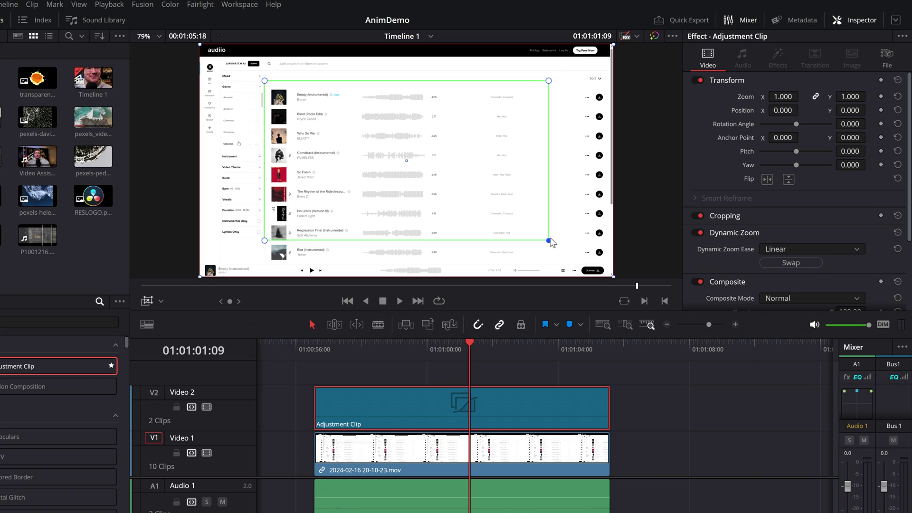
left_click(782, 265)
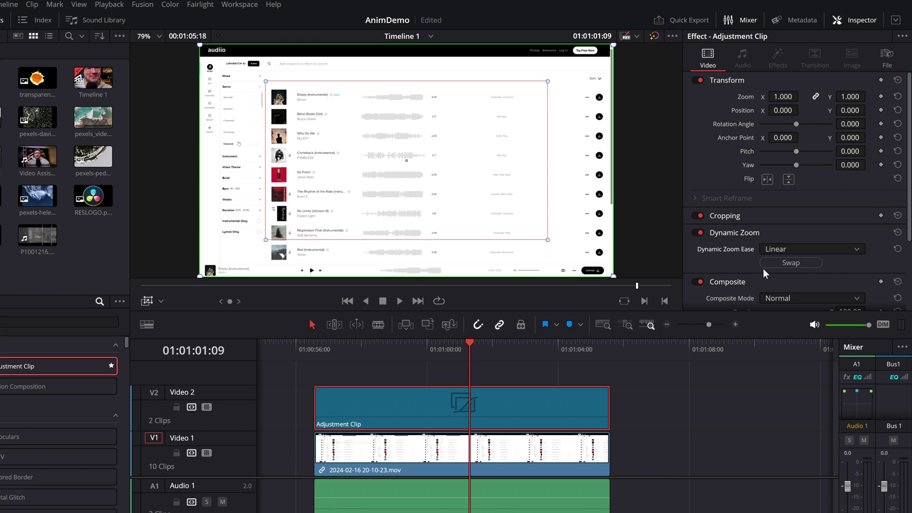
left_click_drag(537, 244, 473, 209)
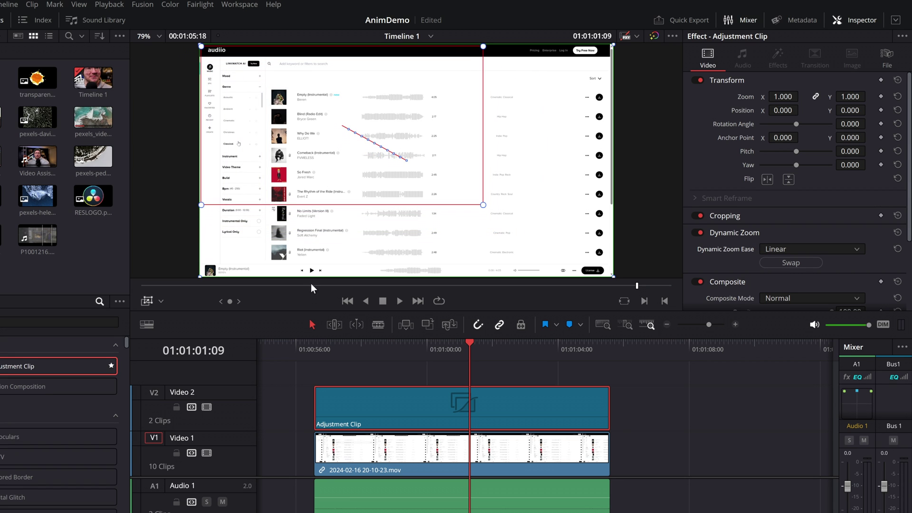
Play the adjustment clip's zoom over the screen recording, hide the viewer's zoom frames and scrub through the clip.
key("space")
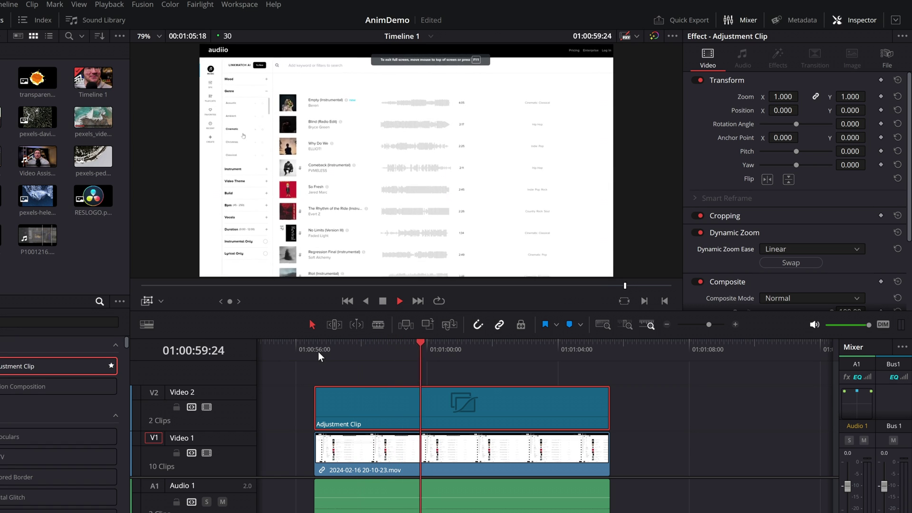
key("space")
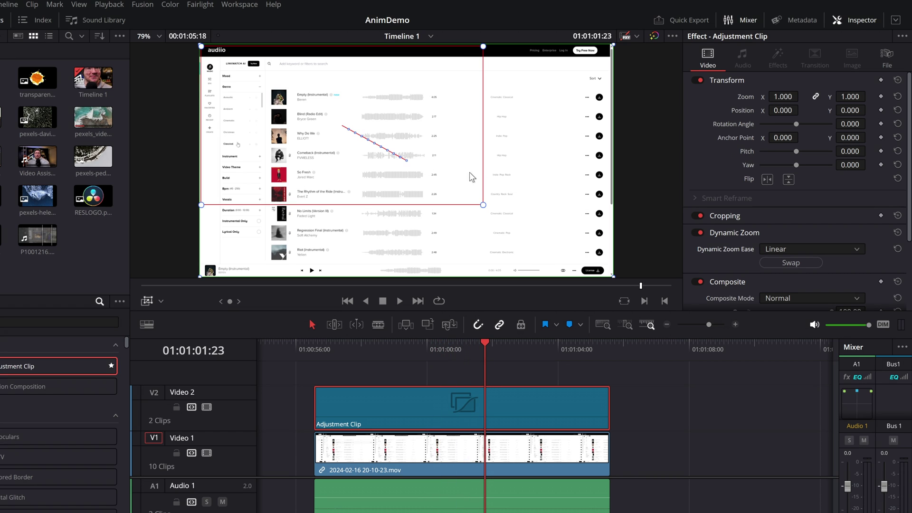
left_click(148, 300)
left_click_drag(479, 356, 569, 358)
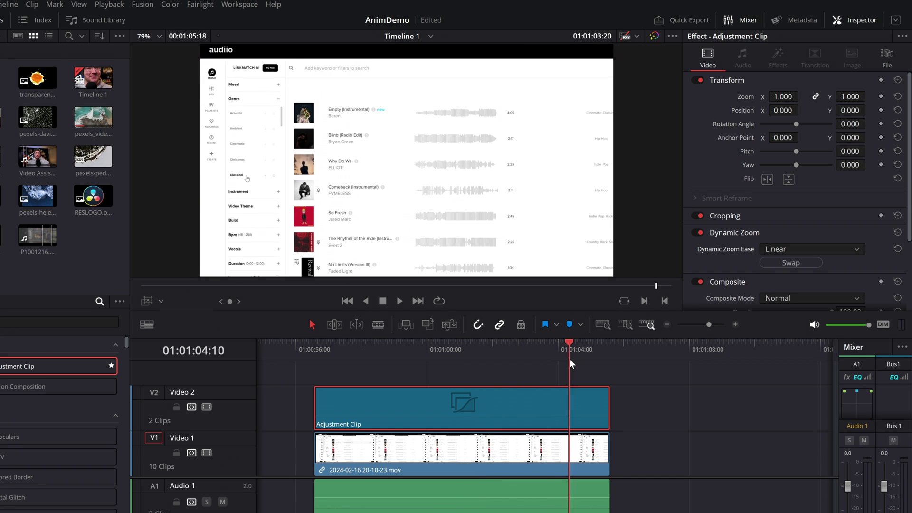
left_click_drag(406, 346, 492, 350)
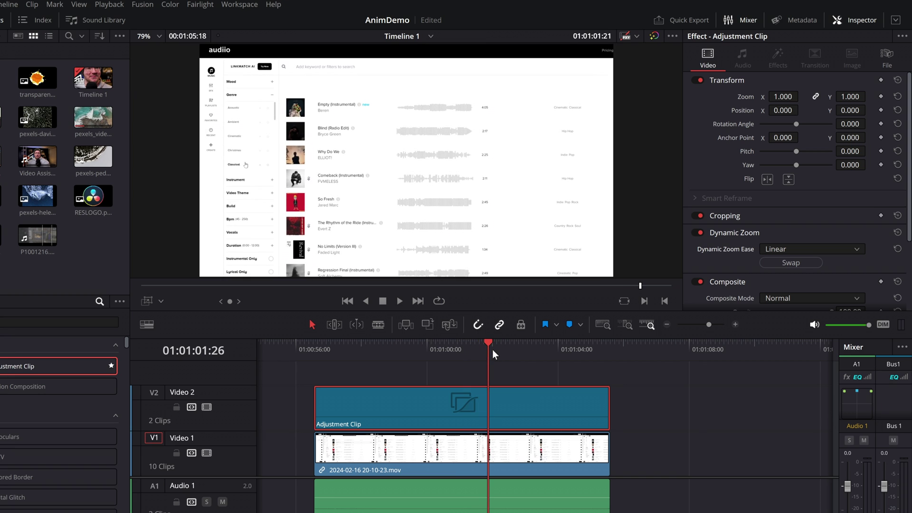
Tilt the adjustment clip with position X 153, rotation angle -1.600, pitch -0.041 and yaw 0.115, and play the result.
left_click_drag(850, 151, 869, 164)
left_click_drag(783, 110, 869, 123)
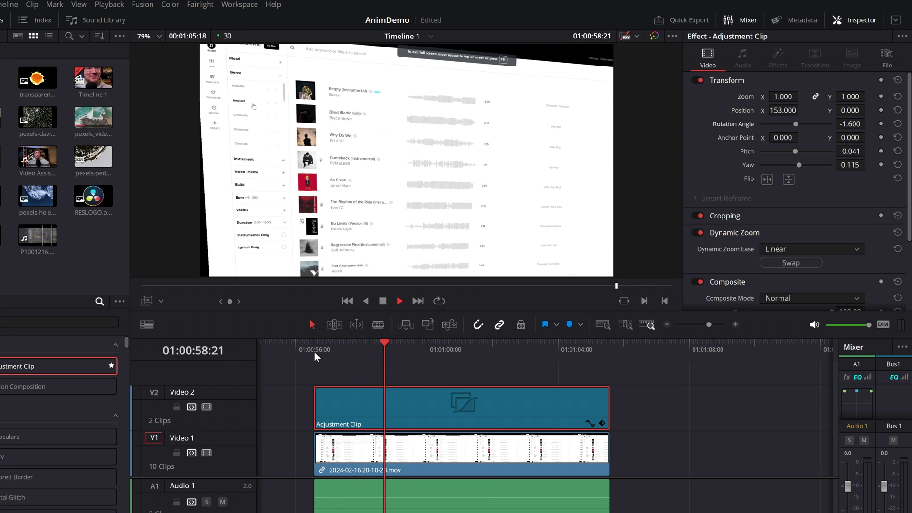
key("space")
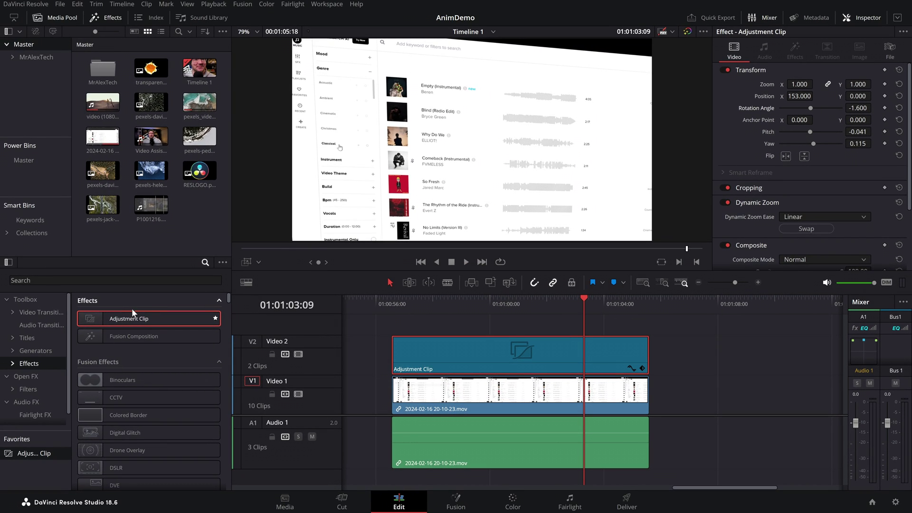
Find the Tilt-Shift Blur effect, apply it to the adjustment clip and show the Open FX Overlay in the viewer.
left_click(21, 378)
left_click(68, 280)
type("tilt")
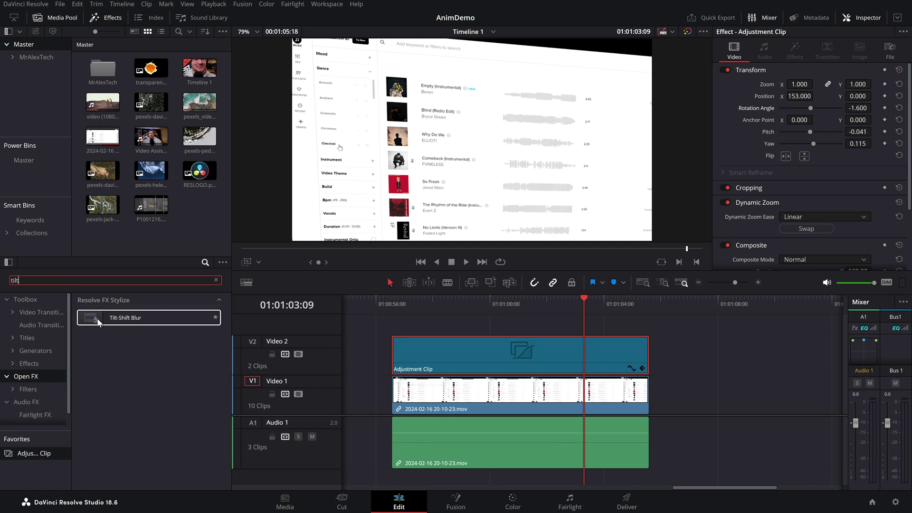
left_click_drag(465, 352, 465, 353)
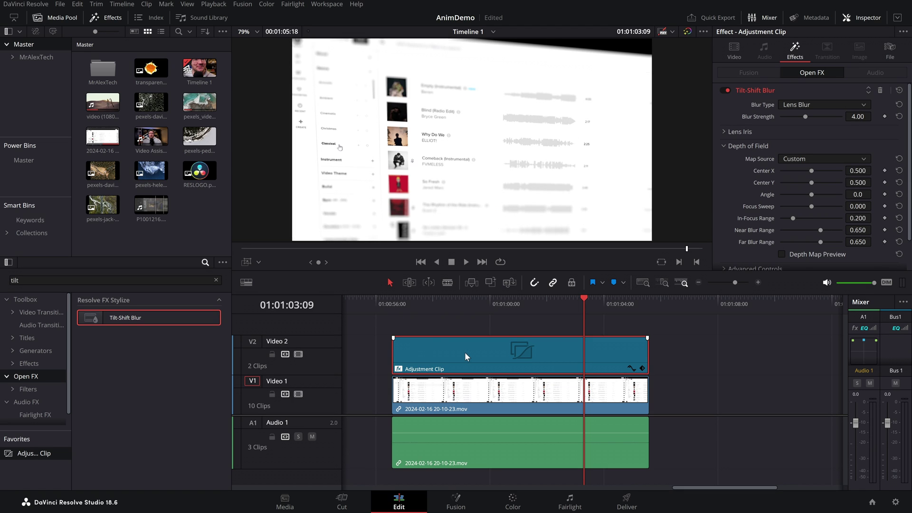
left_click(258, 262)
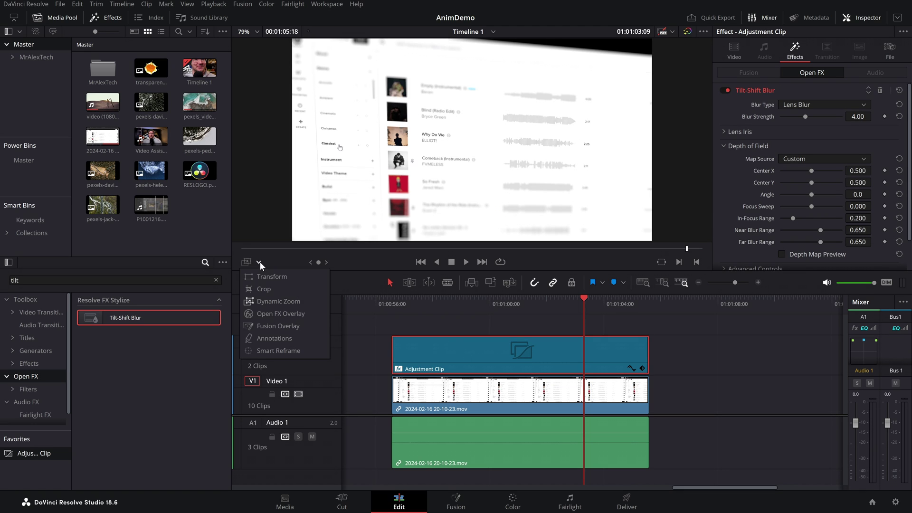
left_click(265, 315)
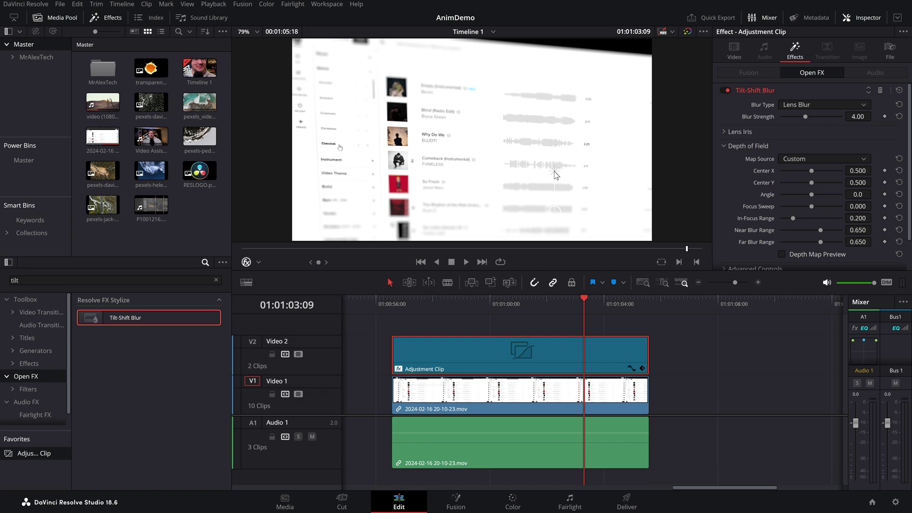